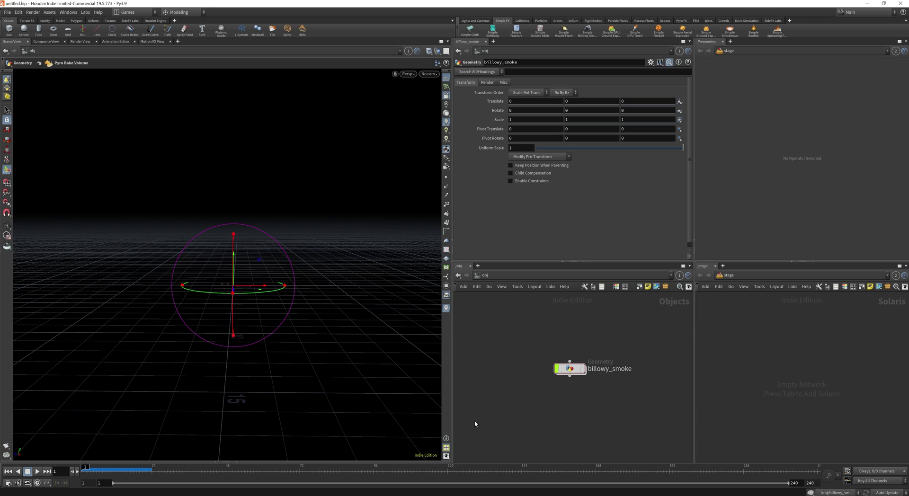
# - Open the billowy_smoke geometry network and look over the list of available tool shelves
pyautogui.doubleClick(564, 373)
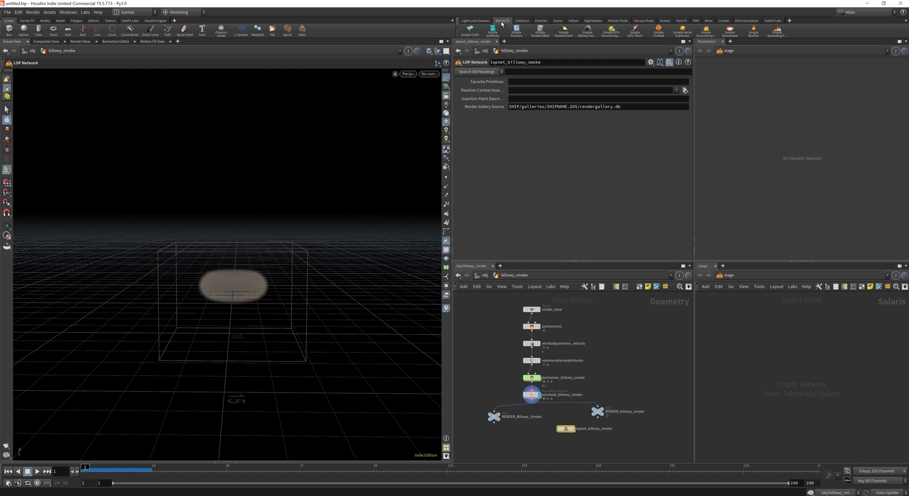
pyautogui.click(790, 20)
pyautogui.moveTo(810, 48)
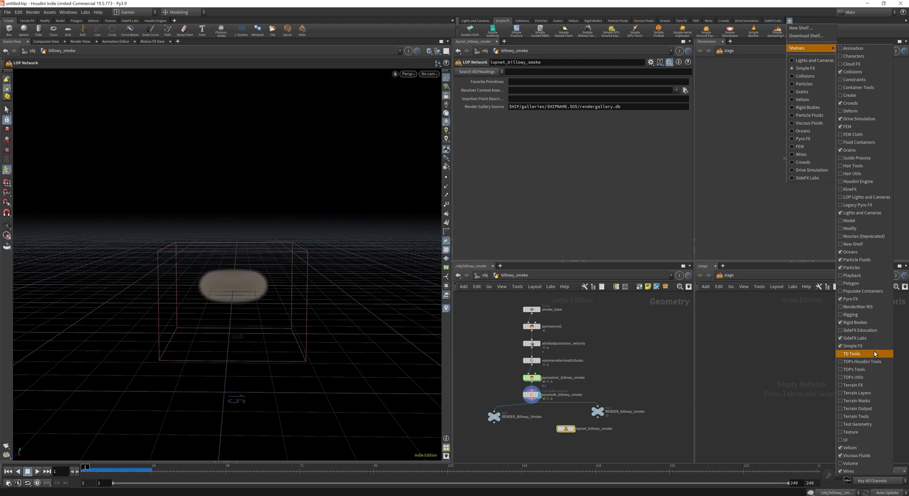
pyautogui.click(569, 198)
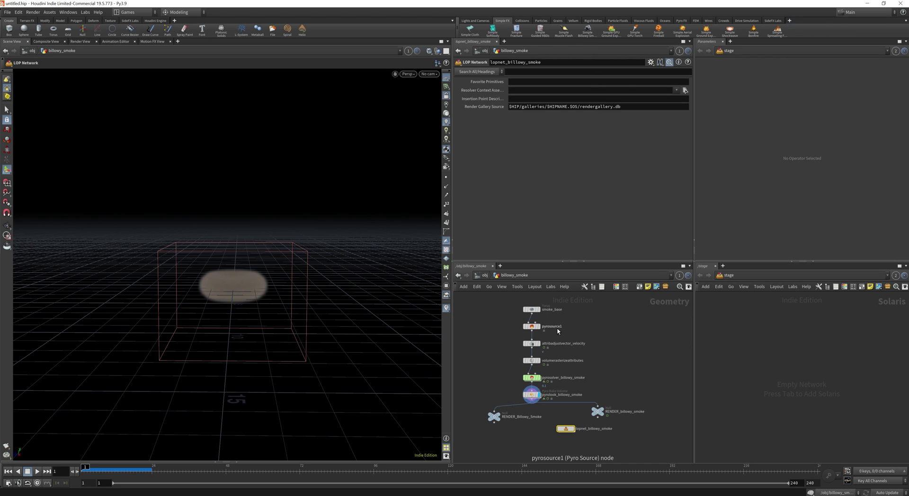
# - Enable Scatter on the pyrolook_billowy_smoke node and move the timeline to frame 19
pyautogui.click(531, 395)
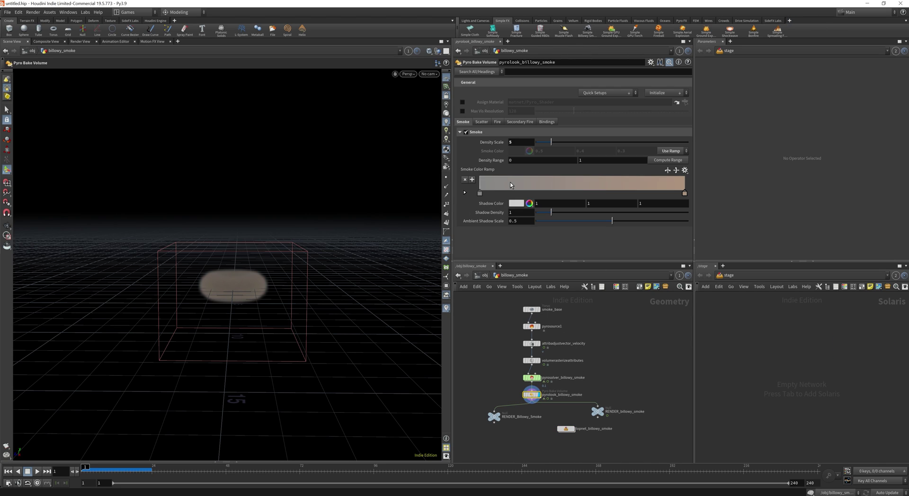
pyautogui.click(481, 122)
pyautogui.click(468, 132)
pyautogui.moveTo(87, 472); pyautogui.dragTo(135, 475)
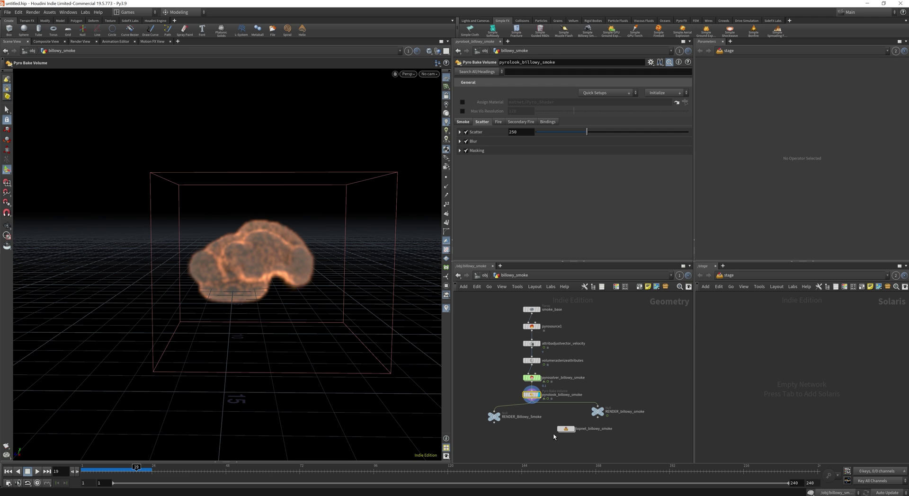
# - Open the lopnet_billowy_smoke network and bring its camera1 and karma1 nodes into close view
pyautogui.doubleClick(566, 429)
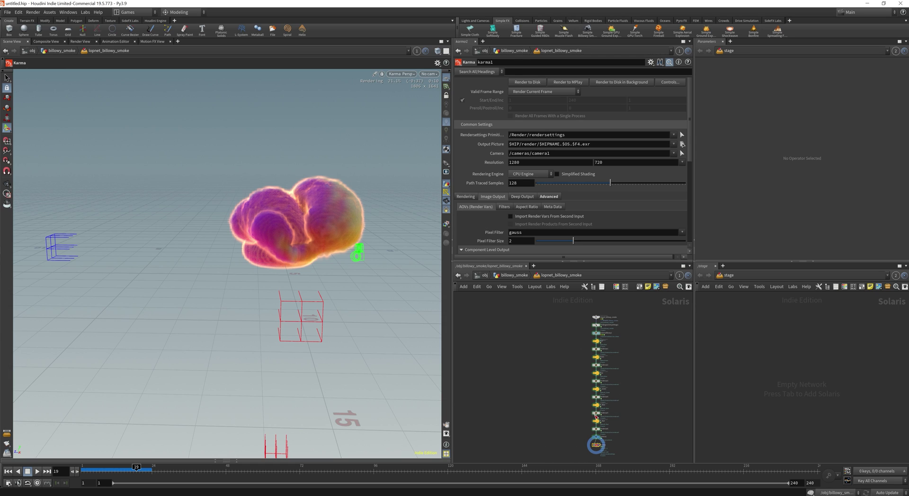
pyautogui.scroll(3, 609, 418)
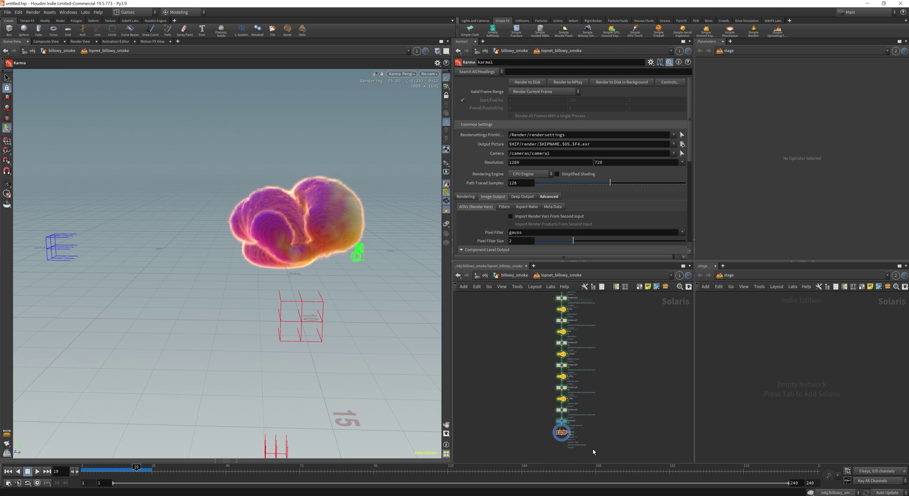
pyautogui.scroll(-3, 594, 452)
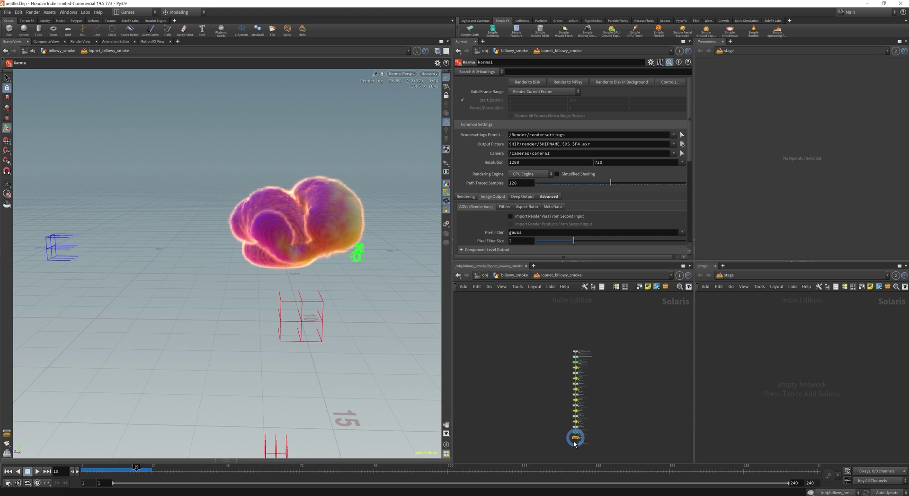
pyautogui.scroll(-3, 598, 447)
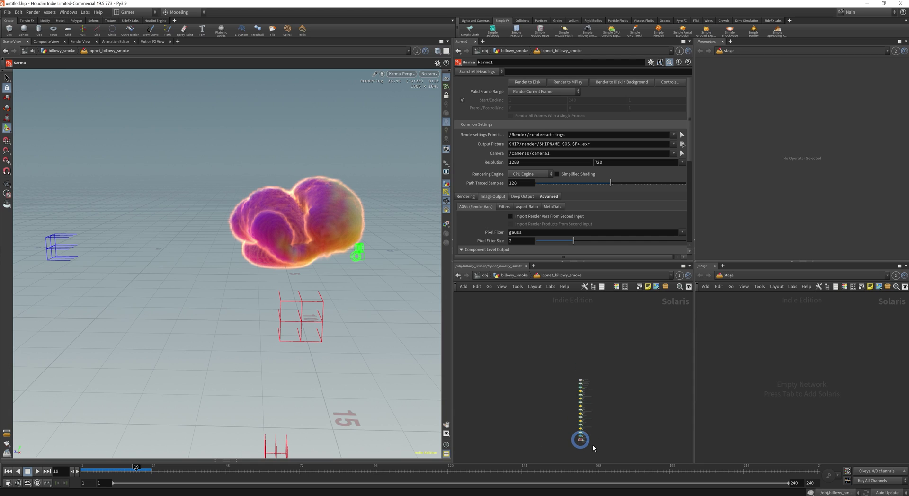
pyautogui.scroll(-2, 604, 455)
pyautogui.moveTo(607, 449); pyautogui.dragTo(769, 441, button='right')
pyautogui.moveTo(513, 412); pyautogui.dragTo(678, 417, button='middle')
pyautogui.moveTo(530, 396); pyautogui.dragTo(753, 406, button='middle')
pyautogui.moveTo(617, 399); pyautogui.dragTo(549, 454, button='middle')
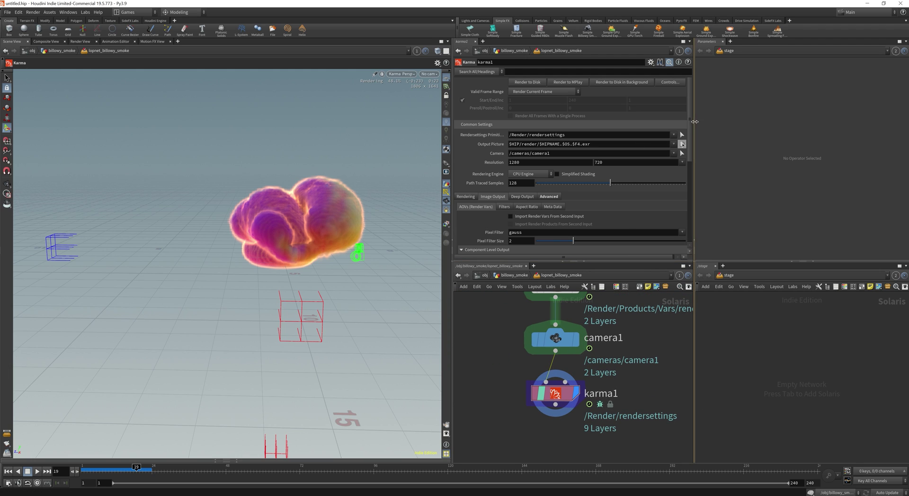
# - Enable the Direct Emission render variable in the karma1 image output settings
pyautogui.scroll(-3, 693, 151)
pyautogui.scroll(3, 693, 150)
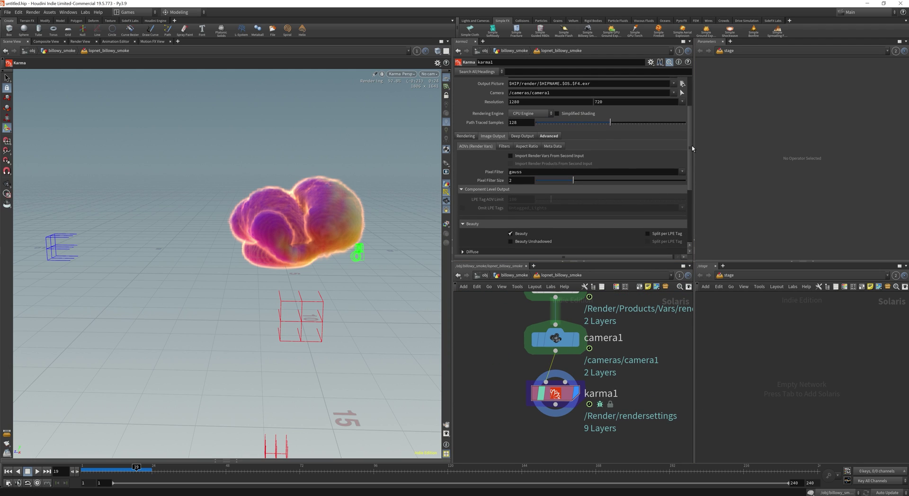
pyautogui.scroll(-5, 692, 185)
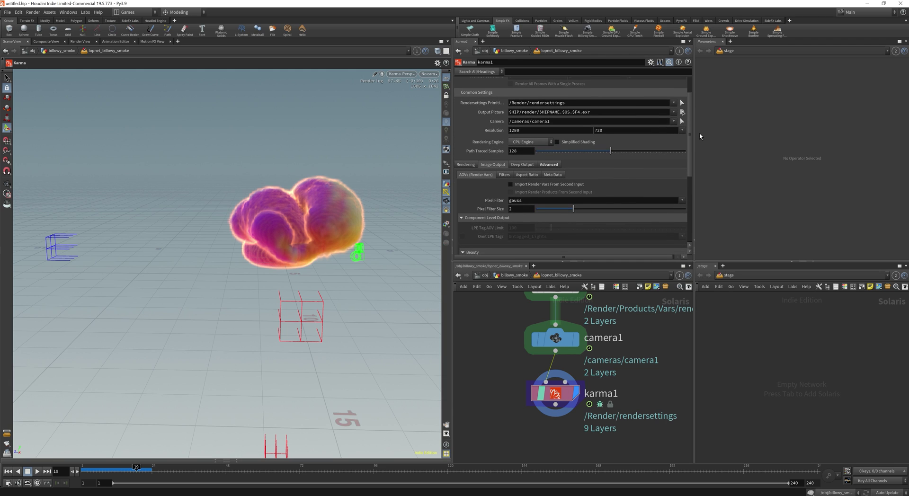
pyautogui.scroll(-2, 692, 186)
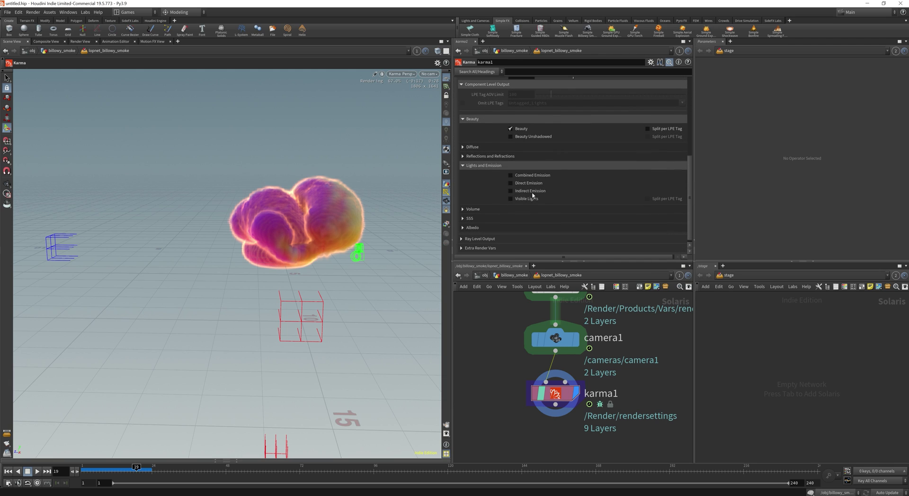
pyautogui.click(528, 184)
pyautogui.moveTo(691, 186); pyautogui.dragTo(687, 137)
# - Set both Velocity Blur and Instance Velocity Blur to Velocity Blur in the karma1 camera effects settings
pyautogui.click(466, 134)
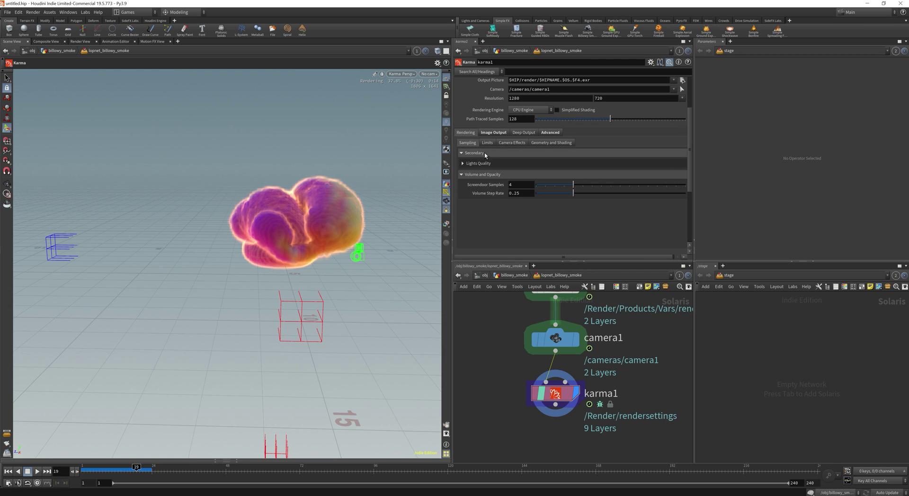
pyautogui.click(476, 163)
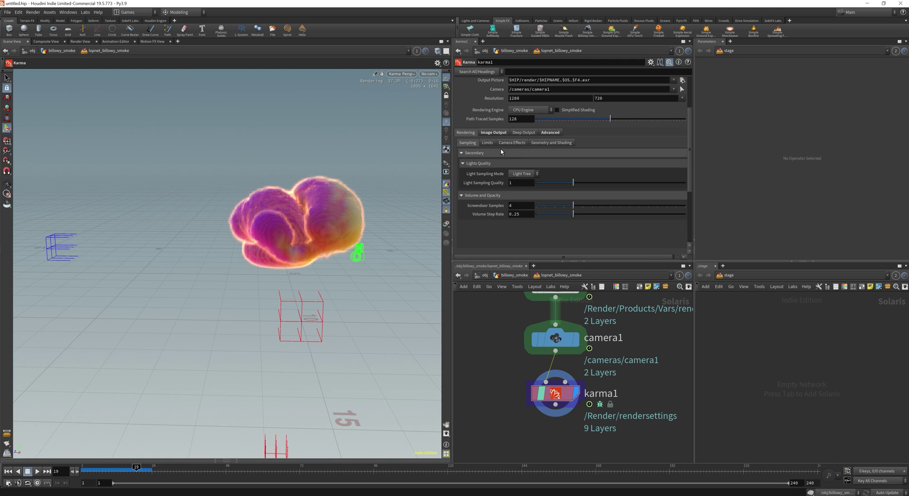
pyautogui.click(488, 143)
pyautogui.click(516, 144)
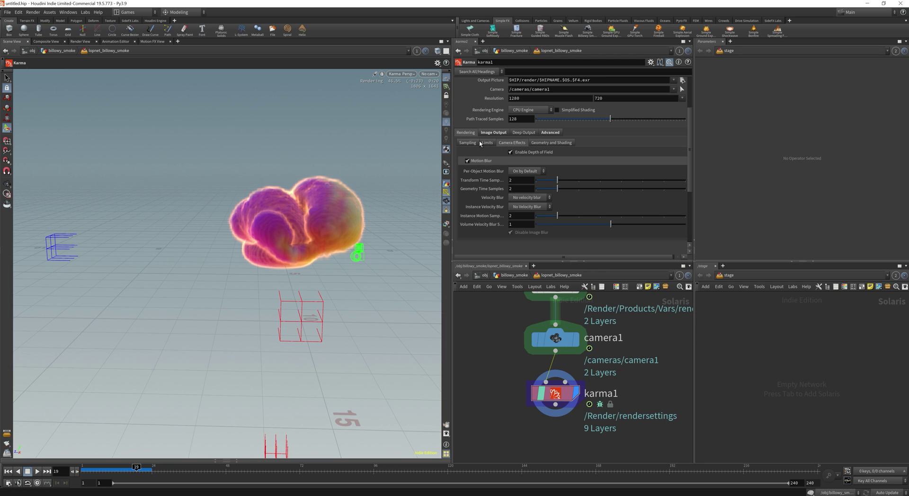
pyautogui.click(563, 144)
pyautogui.click(517, 143)
pyautogui.click(548, 198)
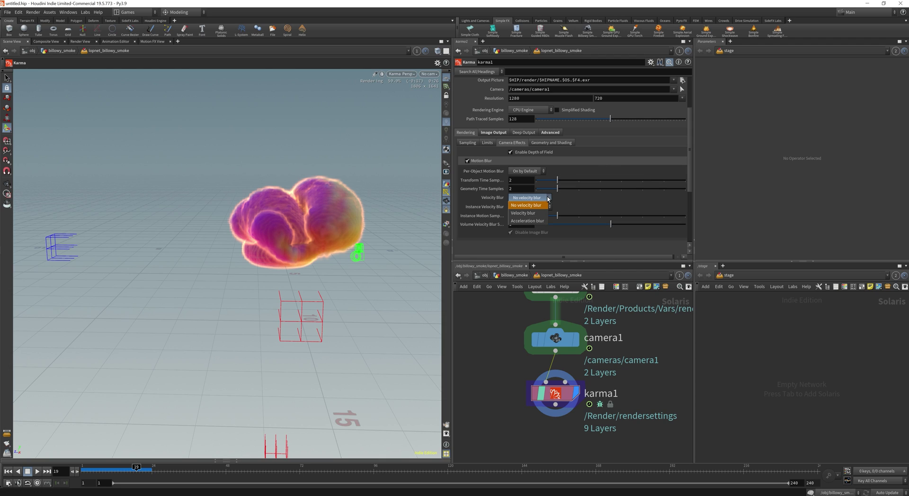
pyautogui.click(542, 213)
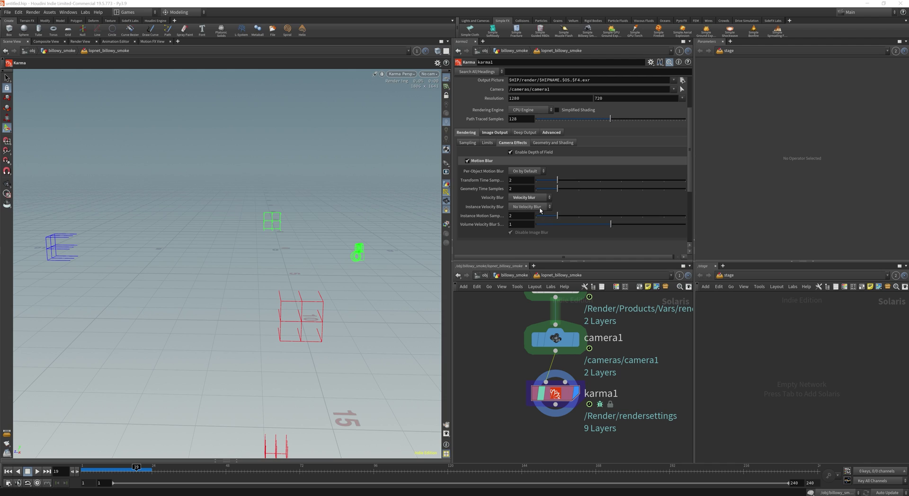
pyautogui.click(539, 207)
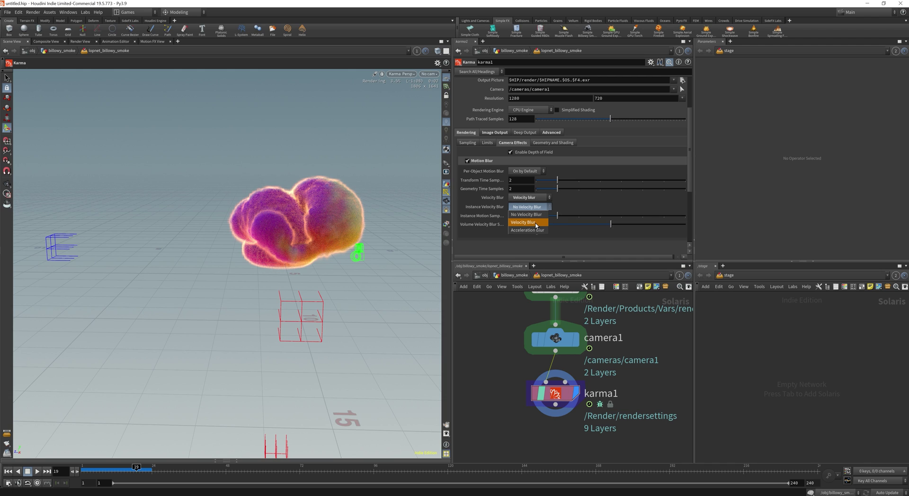
pyautogui.click(531, 222)
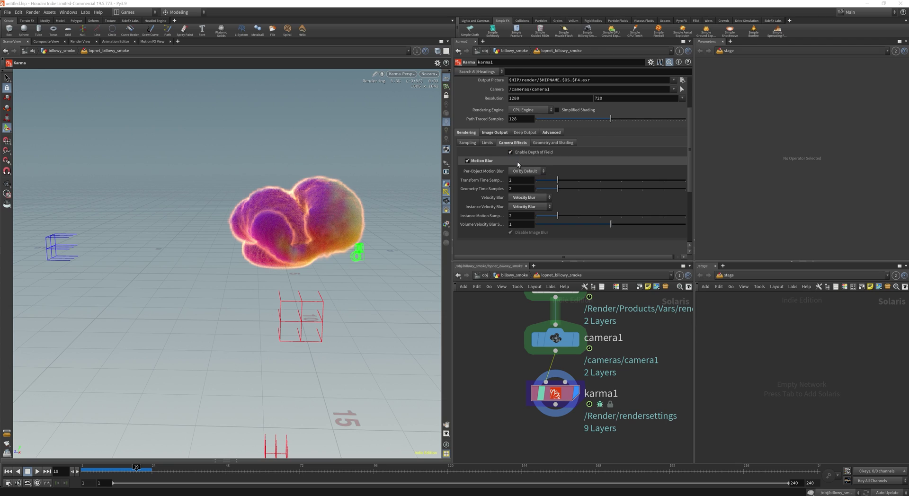
# - Set the karma1 render resolution to 512 by 512
pyautogui.click(553, 144)
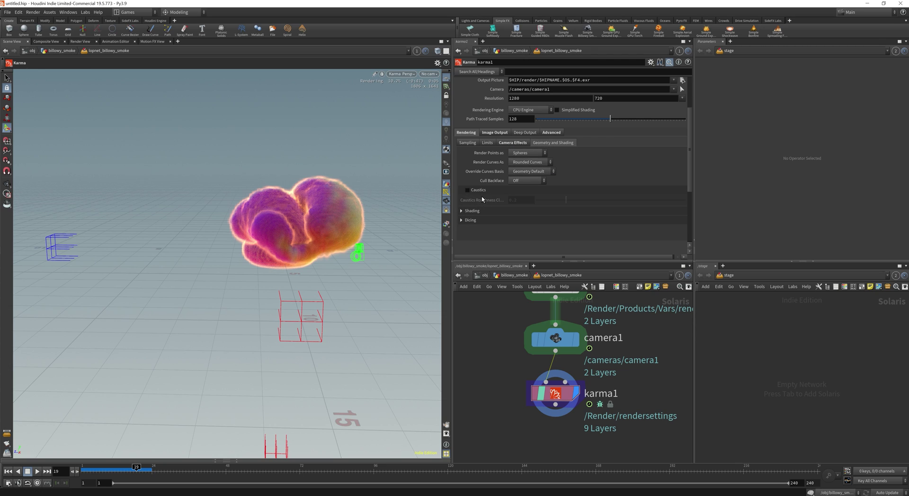
pyautogui.click(525, 133)
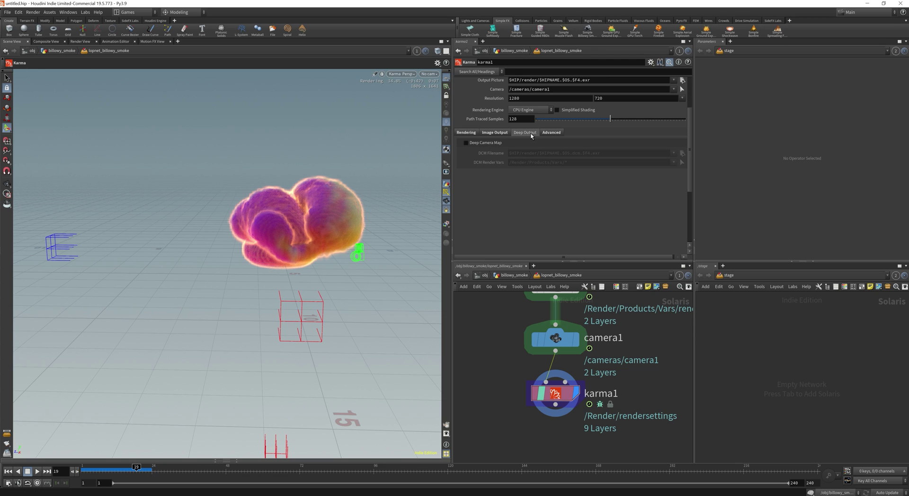
pyautogui.click(496, 134)
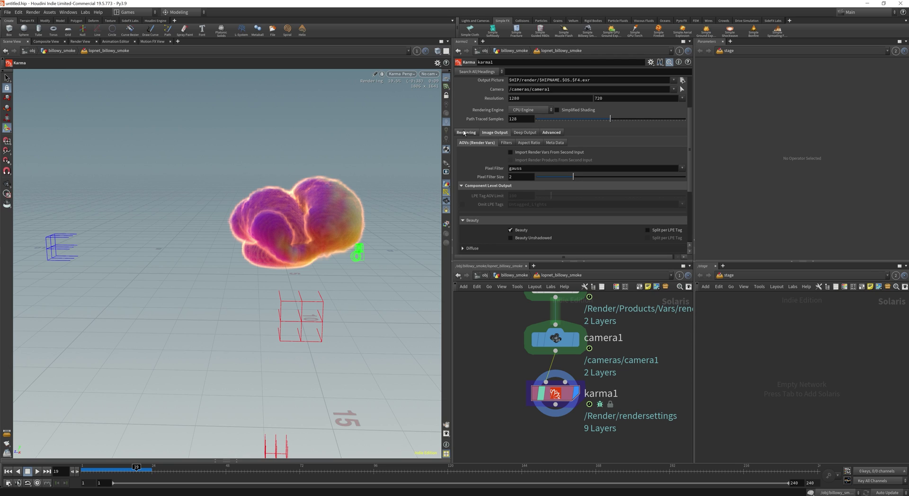
pyautogui.click(683, 99)
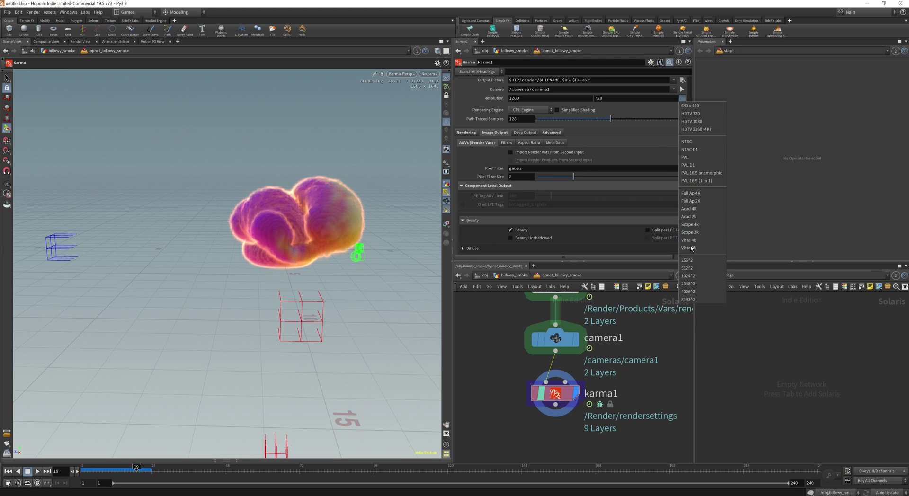
pyautogui.click(693, 268)
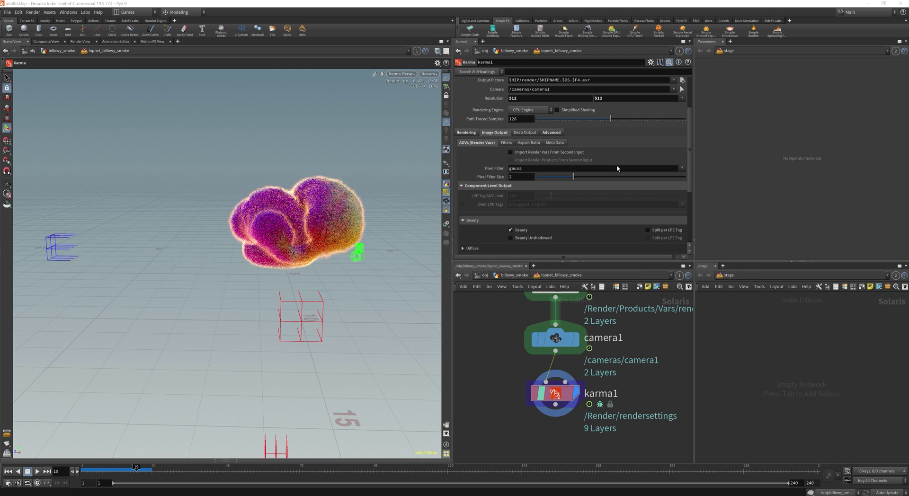
# - Look through /cameras/camera1 in the viewport with the camera locked to the view
pyautogui.click(432, 74)
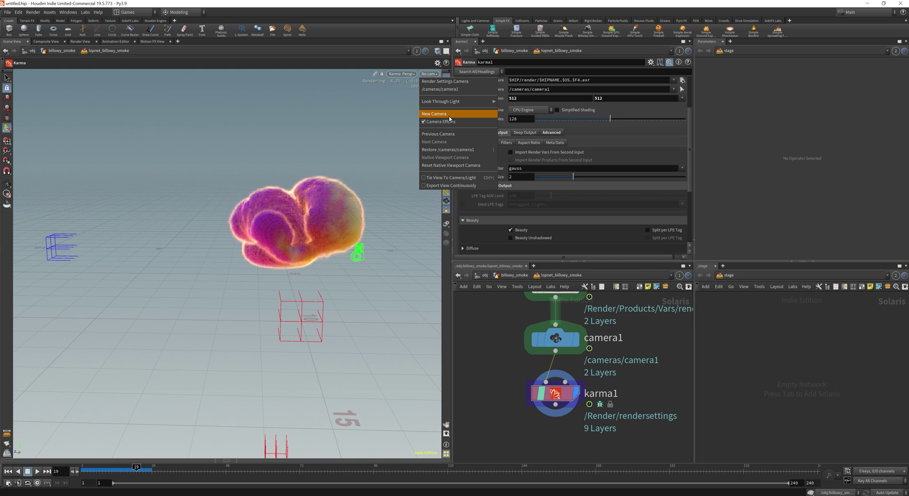
pyautogui.click(448, 89)
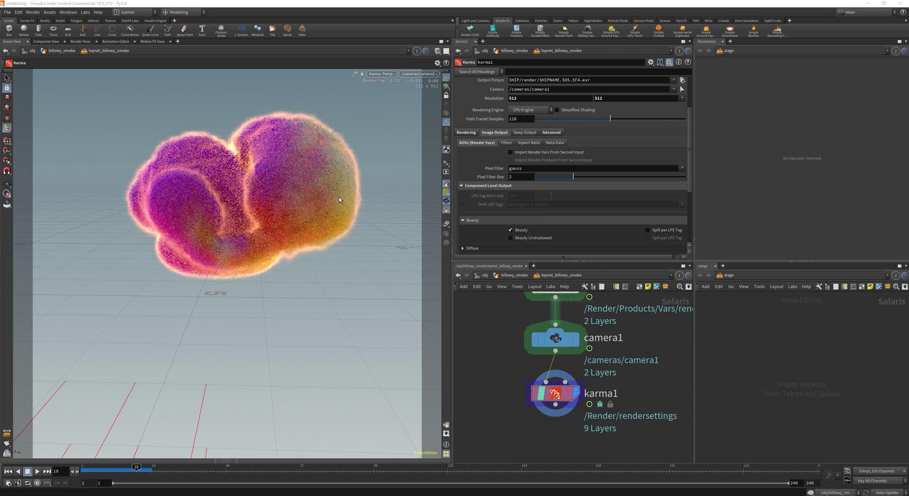
pyautogui.scroll(-4, 349, 168)
pyautogui.keyDown('alt'); pyautogui.moveTo(349, 168); pyautogui.dragTo(314, 214, button='middle'); pyautogui.keyUp('alt')
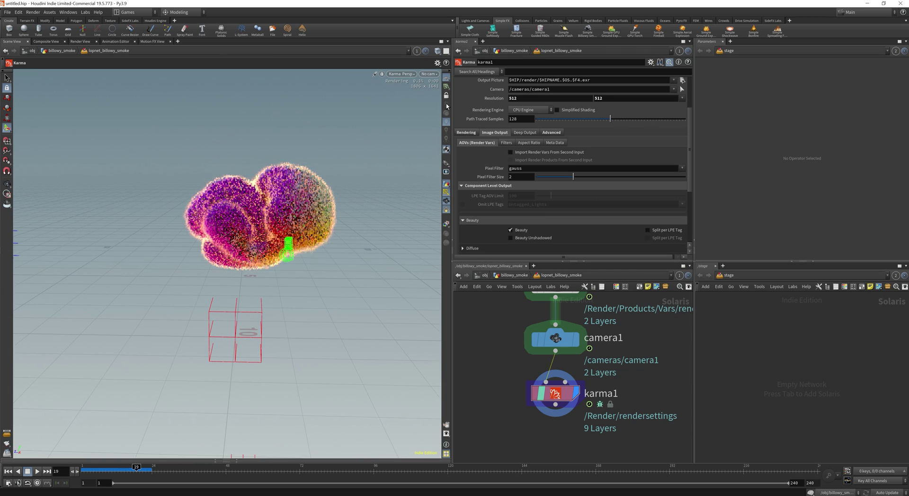
pyautogui.click(429, 75)
pyautogui.click(441, 90)
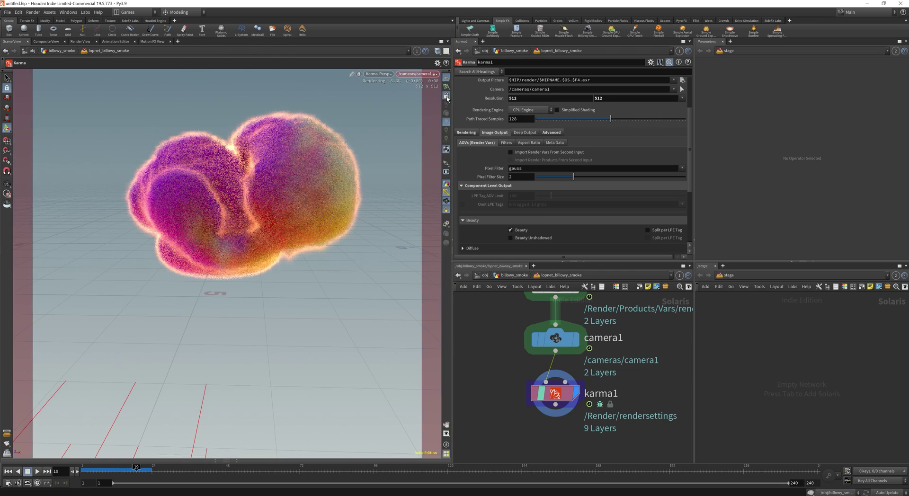
# - Reframe camera1 to show the whole smoke plume from farther away, centred between the surrounding lights
pyautogui.scroll(-5, 354, 190)
pyautogui.moveTo(354, 190); pyautogui.dragTo(283, 257, button='middle')
pyautogui.moveTo(337, 254); pyautogui.dragTo(204, 239)
pyautogui.scroll(4, 365, 227)
pyautogui.moveTo(365, 227); pyautogui.dragTo(141, 234, button='middle')
pyautogui.moveTo(141, 233); pyautogui.dragTo(256, 242)
pyautogui.scroll(-4, 256, 242)
pyautogui.moveTo(193, 254); pyautogui.dragTo(344, 249)
pyautogui.scroll(4, 342, 247)
pyautogui.moveTo(335, 246); pyautogui.dragTo(302, 223, button='middle')
pyautogui.scroll(-4, 301, 224)
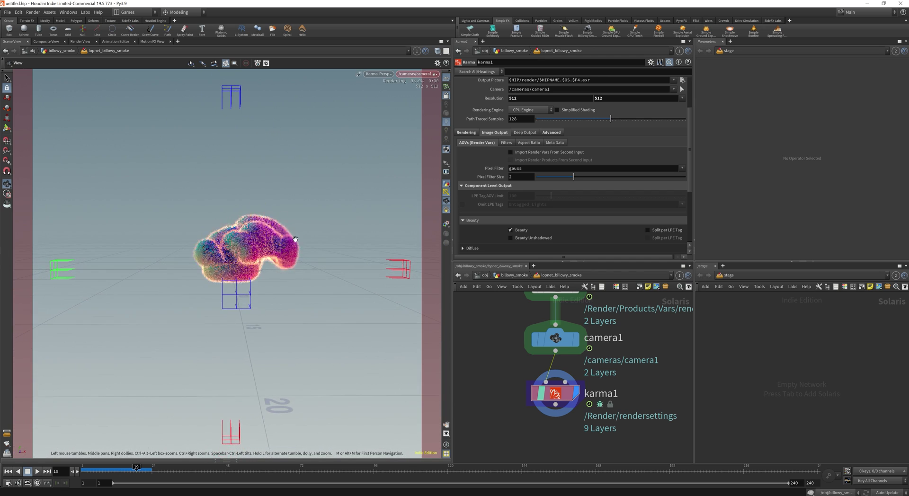
pyautogui.moveTo(339, 247); pyautogui.dragTo(337, 245)
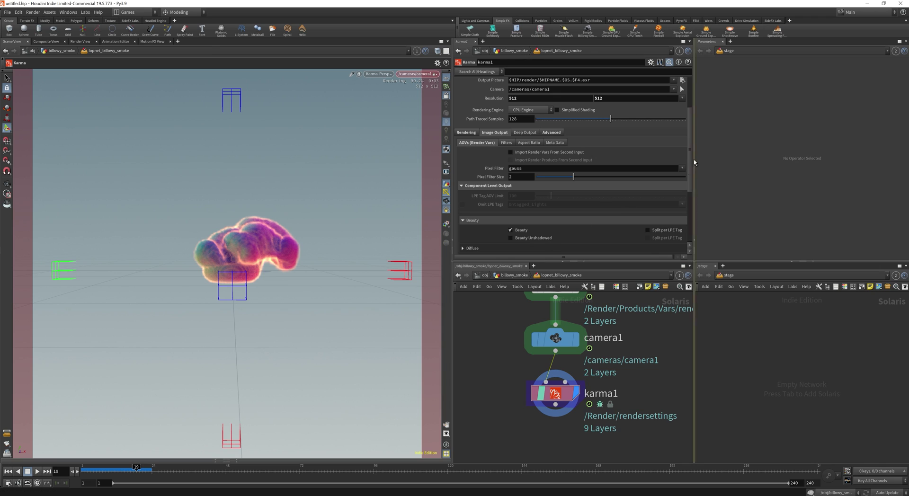
# - Render the current frame to MPlay, allowing mplay.exe through the firewall, and maximize the render viewer
pyautogui.moveTo(691, 142); pyautogui.dragTo(689, 78)
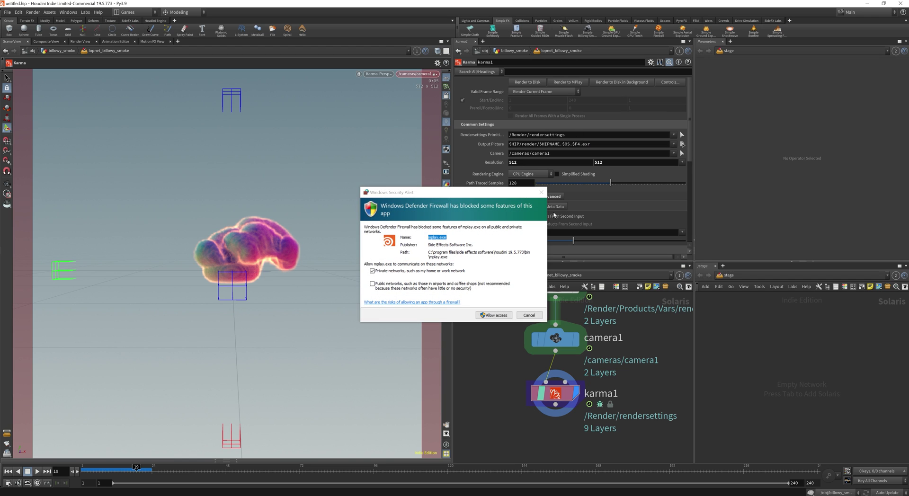
pyautogui.click(494, 315)
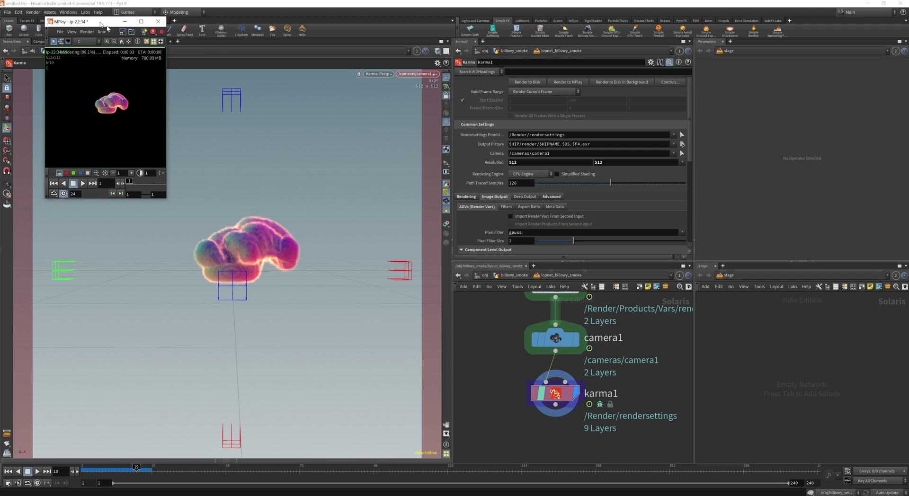
pyautogui.moveTo(97, 22); pyautogui.dragTo(431, 176)
pyautogui.doubleClick(432, 176)
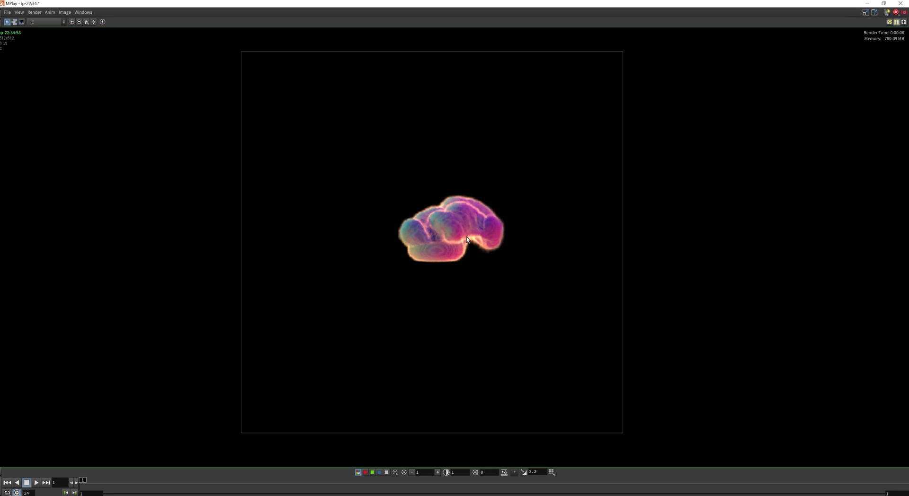
# - Inspect the rendered image planes one after another, ending with the Blue plane
pyautogui.click(45, 22)
pyautogui.click(48, 42)
pyautogui.click(45, 21)
pyautogui.click(45, 46)
pyautogui.click(45, 22)
pyautogui.click(44, 53)
pyautogui.click(45, 22)
pyautogui.click(45, 62)
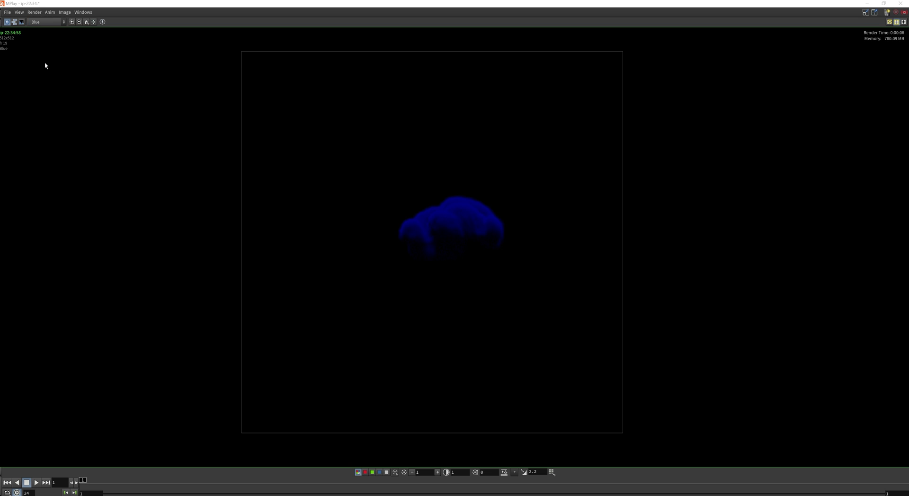
# - Inspect the N_Green, N_Blue and N_Red planes of the rendered image one after another
pyautogui.click(45, 22)
pyautogui.click(46, 70)
pyautogui.click(45, 22)
pyautogui.click(45, 76)
pyautogui.click(45, 22)
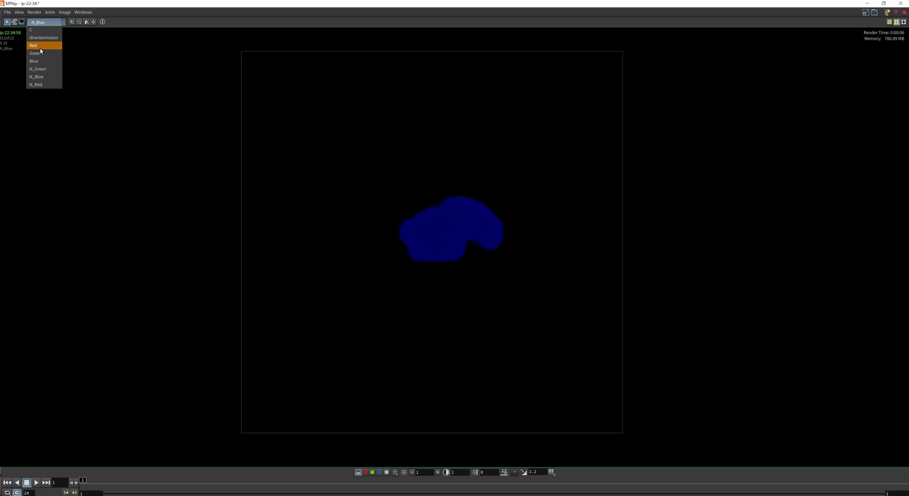
pyautogui.click(45, 83)
# - Shrink the MPlay render viewer back to a small window and close it
pyautogui.click(887, 14)
pyautogui.moveTo(755, 62); pyautogui.dragTo(330, 112)
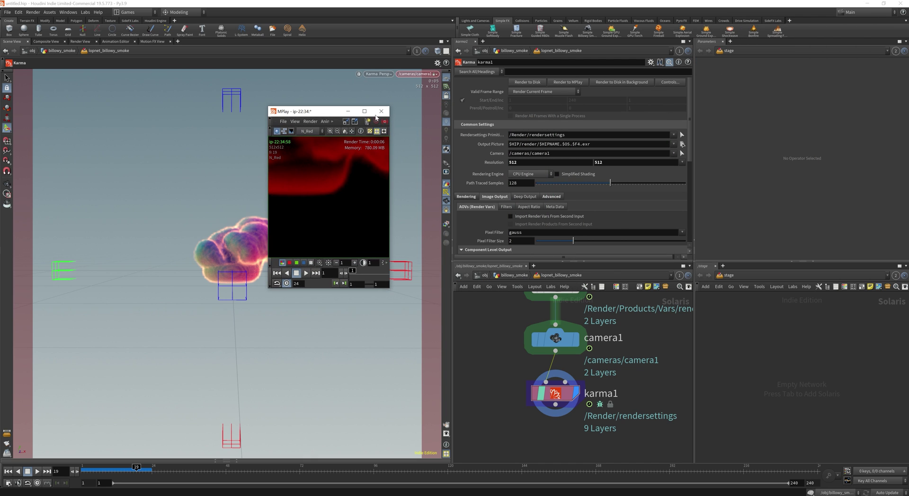
pyautogui.click(381, 111)
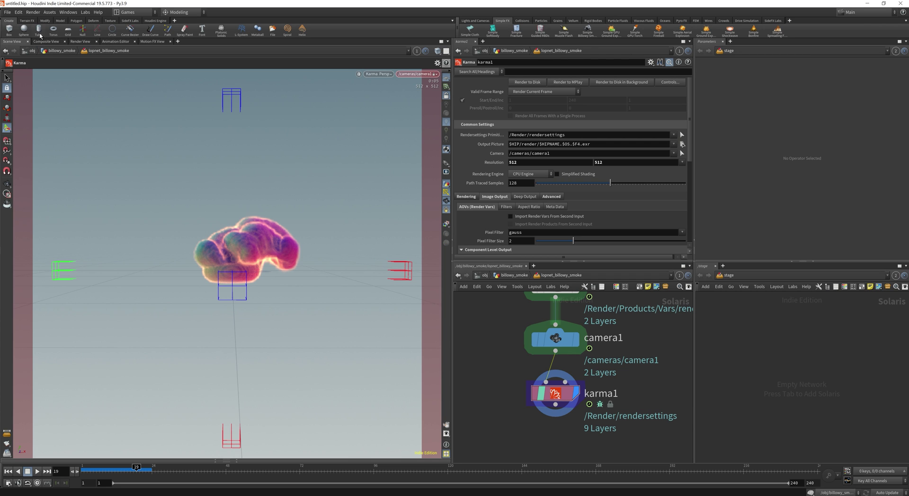
# - Reframe camera1 closer to the smoke plume so that it fills most of the frame width
pyautogui.press('Escape')
pyautogui.moveTo(210, 242); pyautogui.dragTo(333, 235, button='right')
pyautogui.moveTo(333, 235); pyautogui.dragTo(258, 243)
pyautogui.moveTo(258, 244); pyautogui.dragTo(295, 244, button='right')
pyautogui.keyDown('alt'); pyautogui.moveTo(295, 243); pyautogui.dragTo(310, 226); pyautogui.keyUp('alt')
pyautogui.keyDown('alt'); pyautogui.moveTo(311, 227); pyautogui.dragTo(303, 235, button='middle'); pyautogui.keyUp('alt')
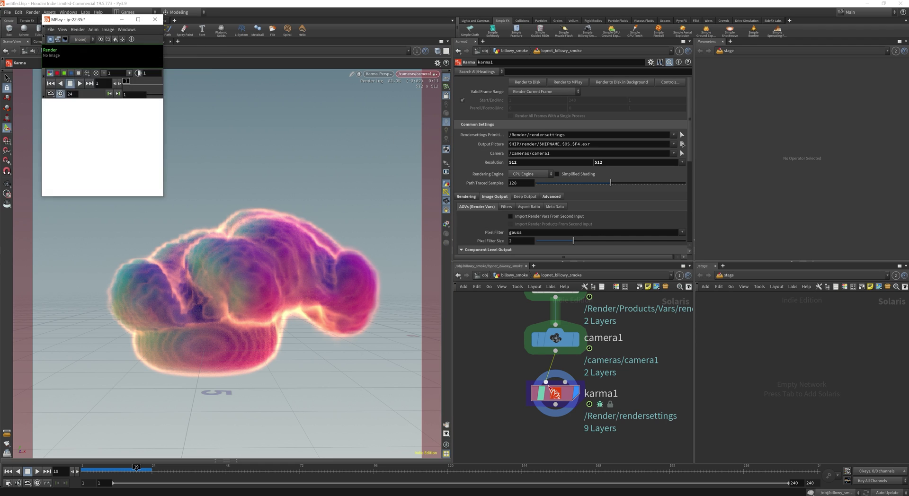
# - Render the closer view to MPlay and examine the image in the enlarged viewer, returning it to a small window
pyautogui.click(138, 19)
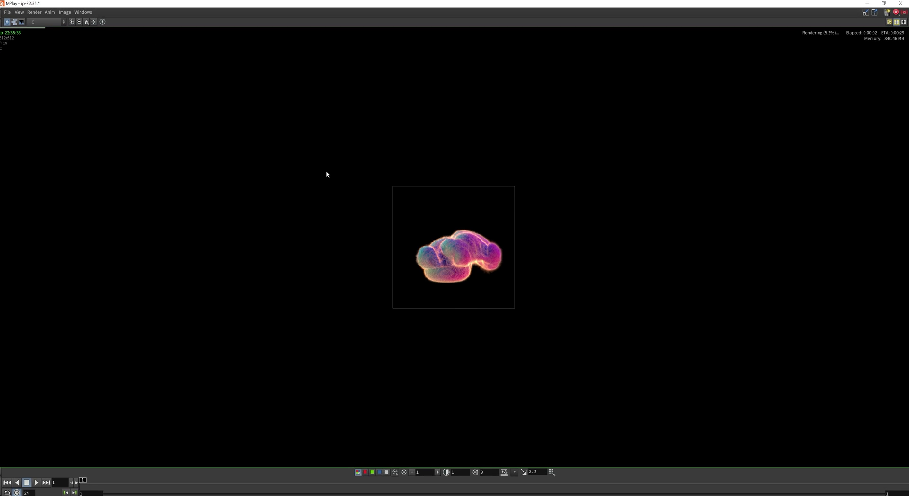
pyautogui.moveTo(463, 241); pyautogui.dragTo(727, 229, button='right')
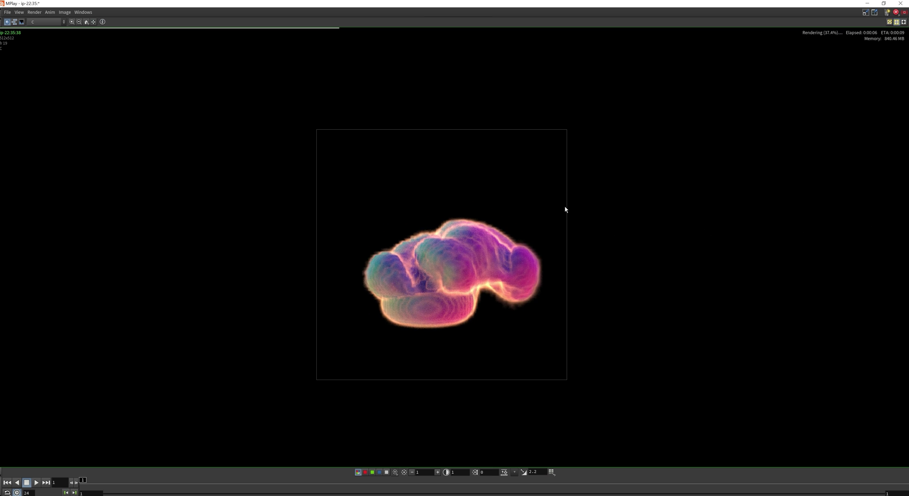
pyautogui.moveTo(464, 222); pyautogui.dragTo(434, 225, button='right')
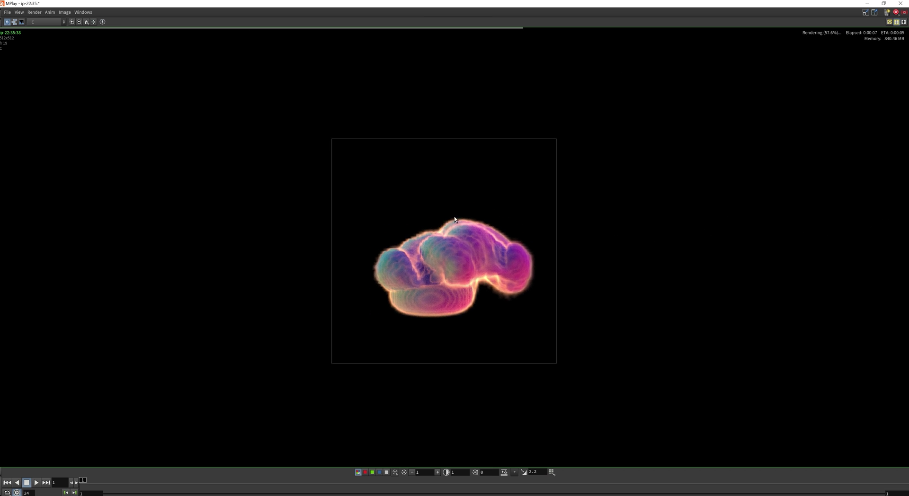
pyautogui.moveTo(570, 6); pyautogui.dragTo(243, 141)
pyautogui.moveTo(270, 238); pyautogui.dragTo(236, 241, button='right')
pyautogui.moveTo(277, 242); pyautogui.dragTo(269, 242, button='middle')
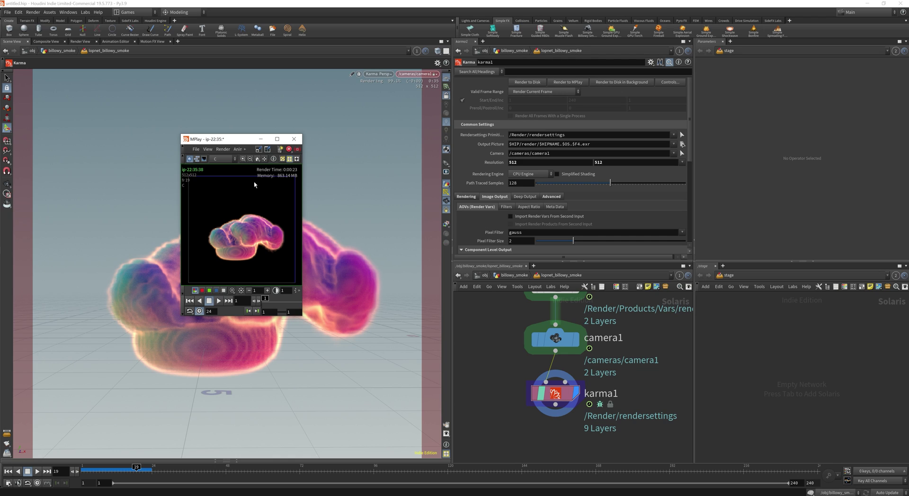
# - Save the rendered frame as 6point$F.pic in the Desktop/Export folder and close the render viewer
pyautogui.click(196, 149)
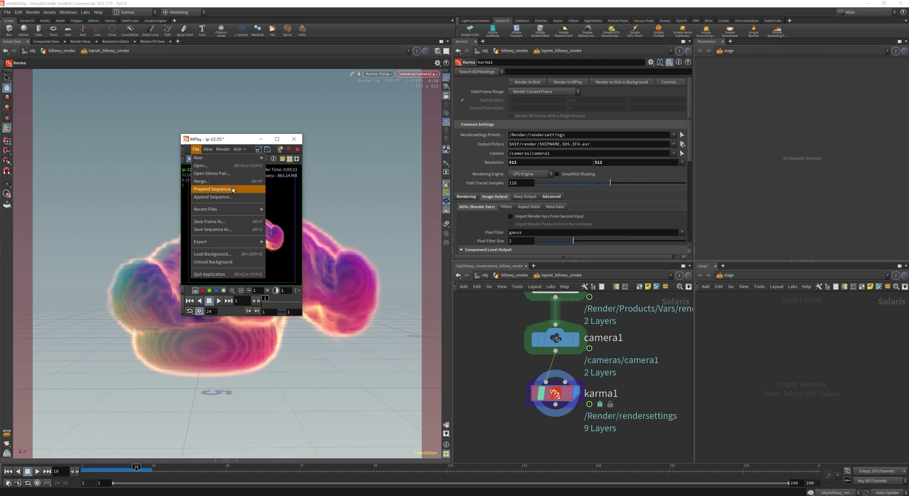
pyautogui.click(241, 222)
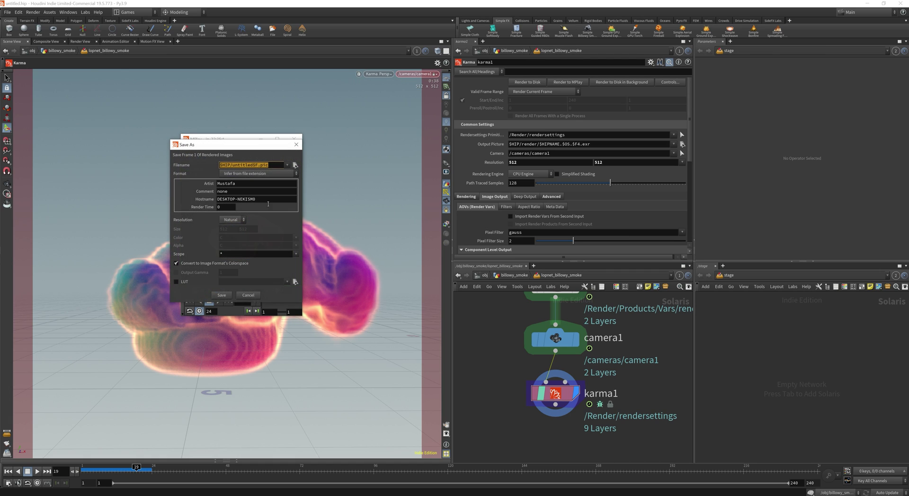
pyautogui.click(294, 165)
pyautogui.click(188, 109)
pyautogui.doubleClick(290, 167)
pyautogui.doubleClick(257, 238)
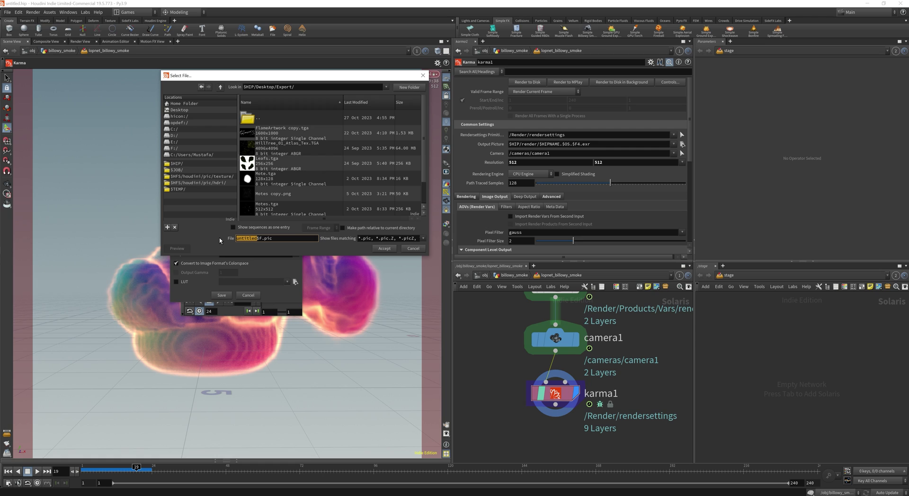
pyautogui.write('6point')
pyautogui.press('Return')
pyautogui.click(221, 295)
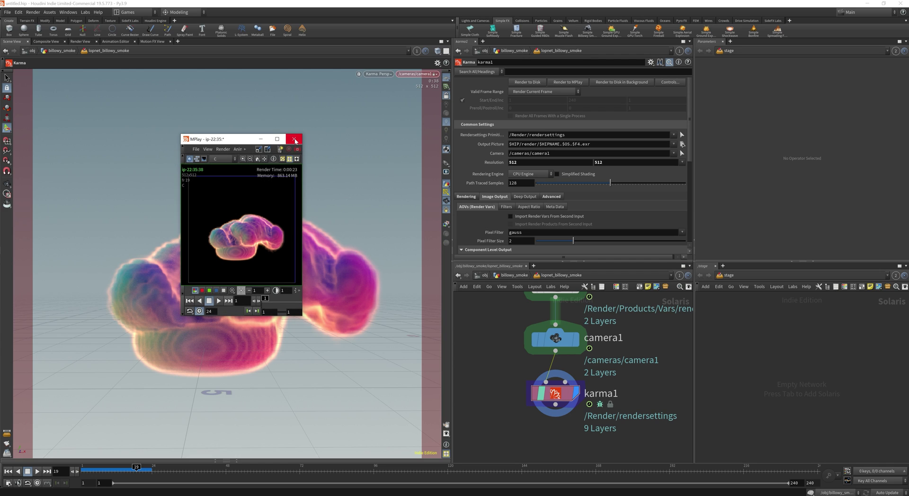
pyautogui.click(295, 140)
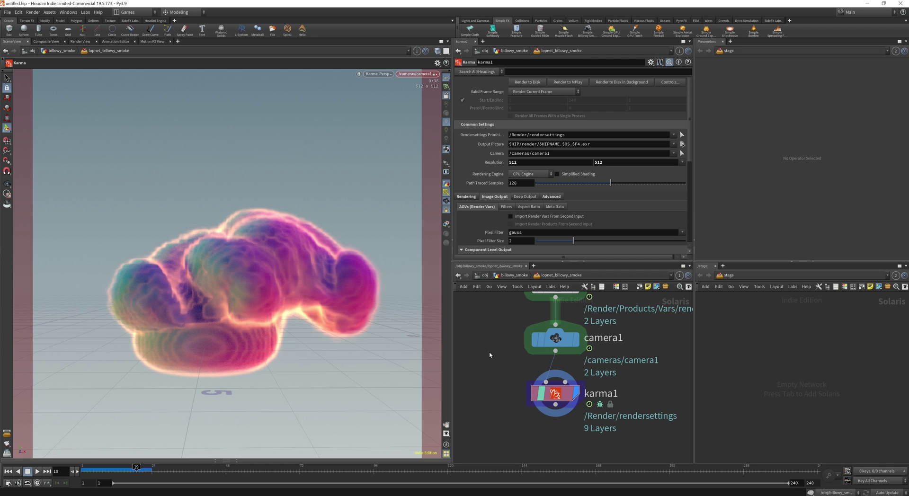
pyautogui.click(7, 12)
pyautogui.click(85, 12)
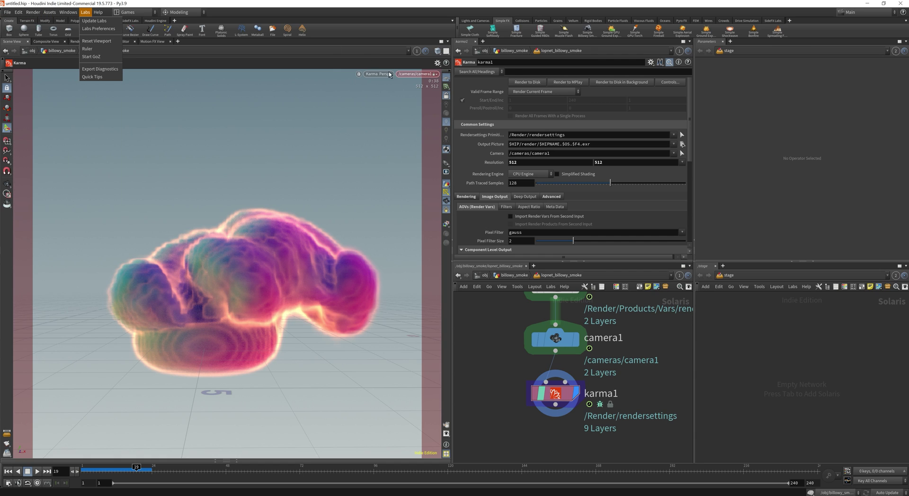
pyautogui.click(297, 17)
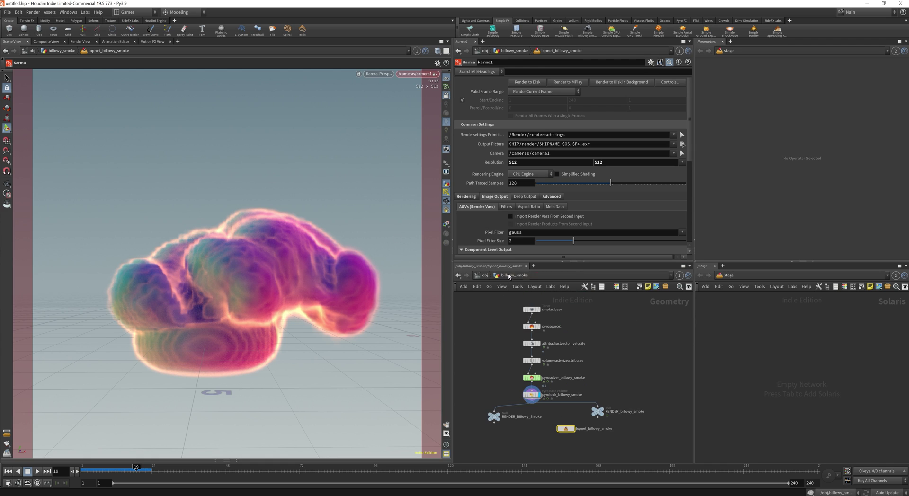
# - Go up to the object level and start a new empty scene
pyautogui.click(484, 275)
pyautogui.moveTo(570, 366); pyautogui.dragTo(645, 454)
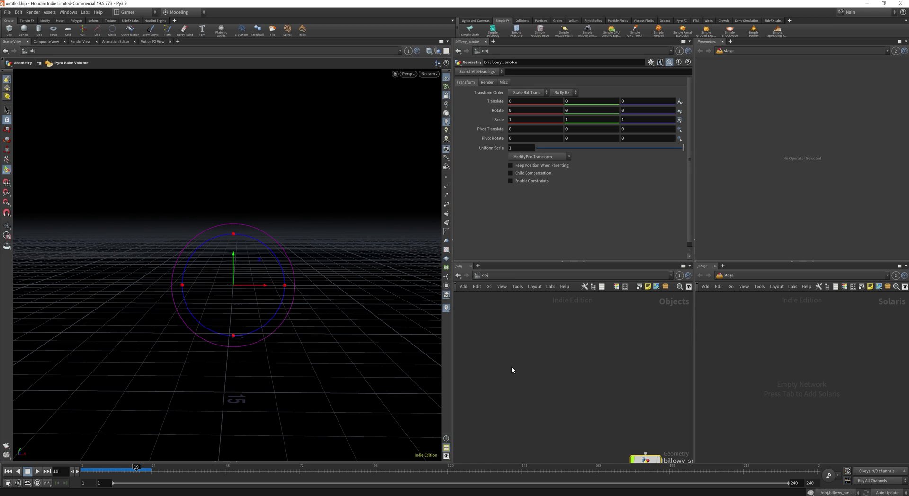
pyautogui.click(7, 12)
pyautogui.click(13, 21)
pyautogui.click(89, 36)
# - Switch the network editor from obj to the img compositing network context
pyautogui.click(484, 275)
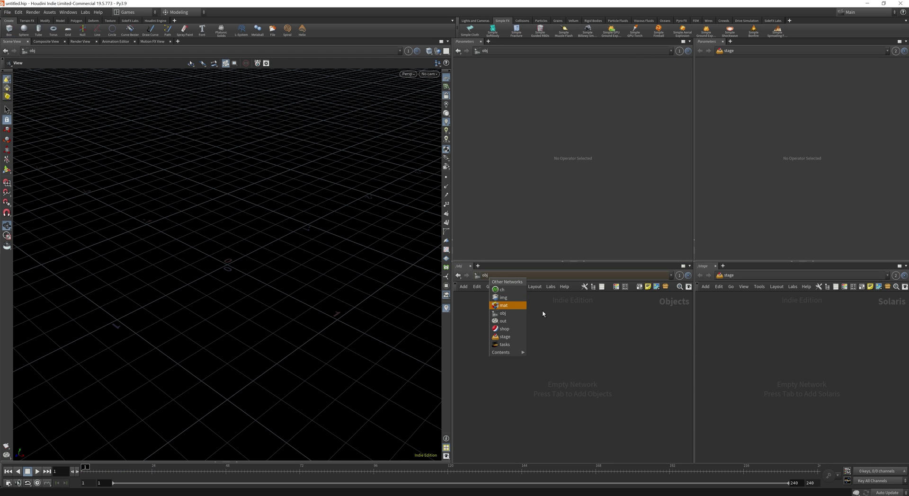
pyautogui.click(517, 300)
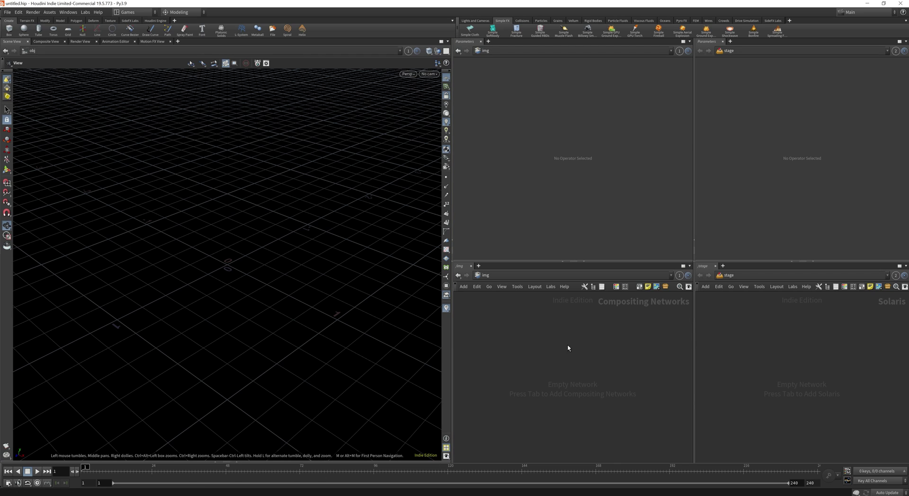
pyautogui.click(495, 276)
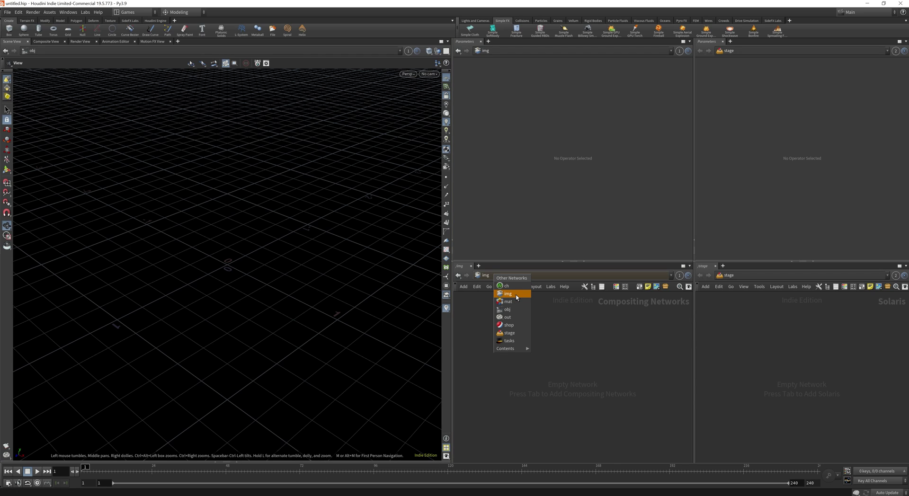
pyautogui.click(589, 360)
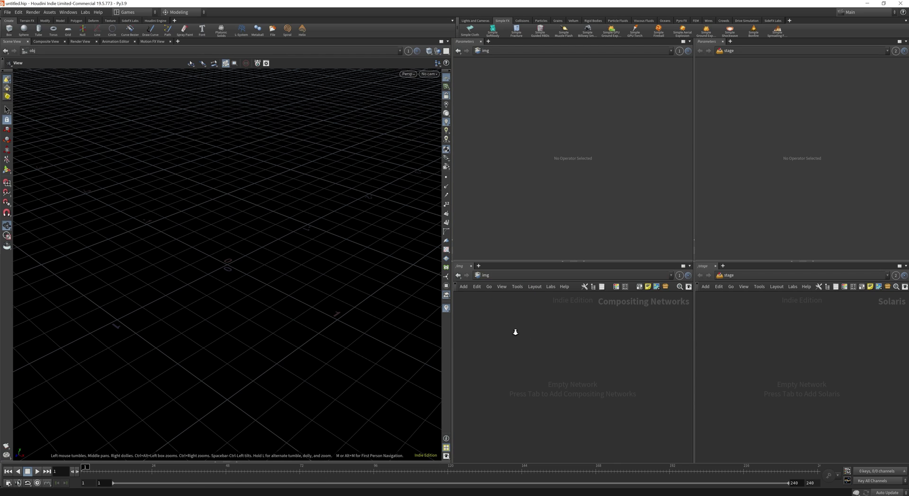
# - Create an Image Network in the img context and go inside it
pyautogui.press('Tab')
pyautogui.press('Escape')
pyautogui.press('Tab')
pyautogui.moveTo(588, 403)
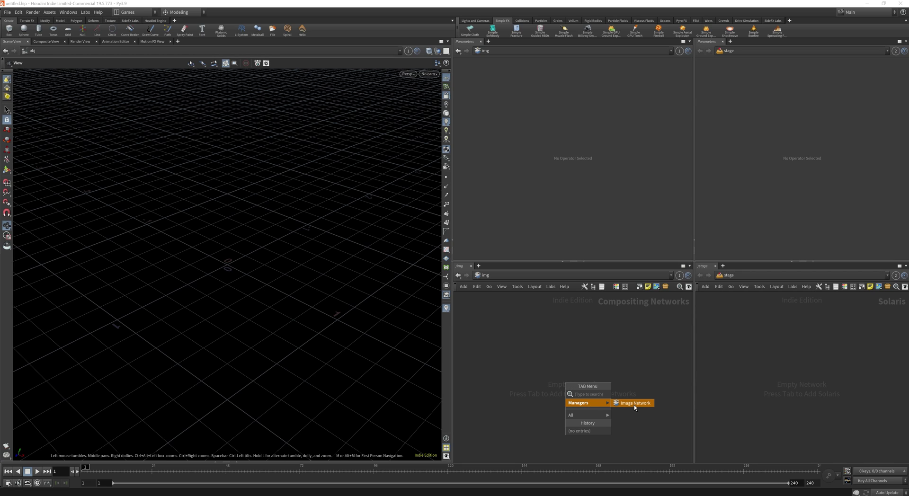
pyautogui.click(635, 403)
pyautogui.click(564, 378)
pyautogui.doubleClick(566, 379)
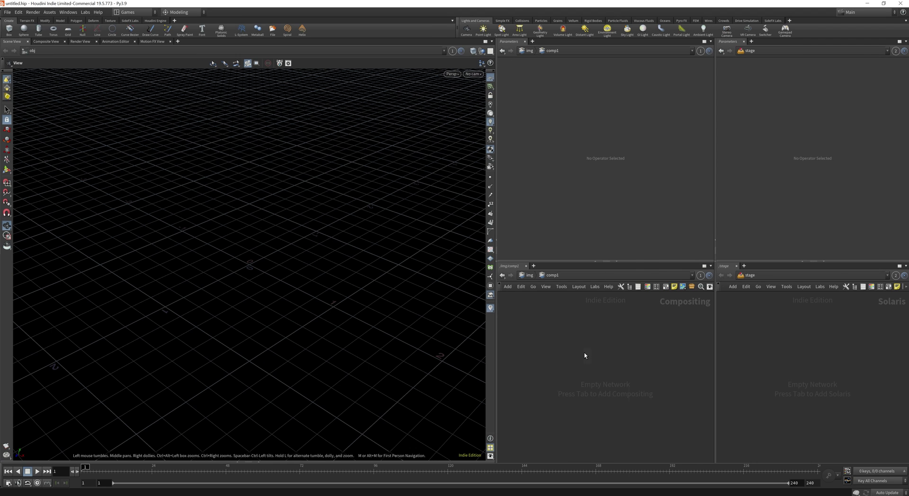
# - Add a File node to the empty comp1 network
pyautogui.press('Tab')
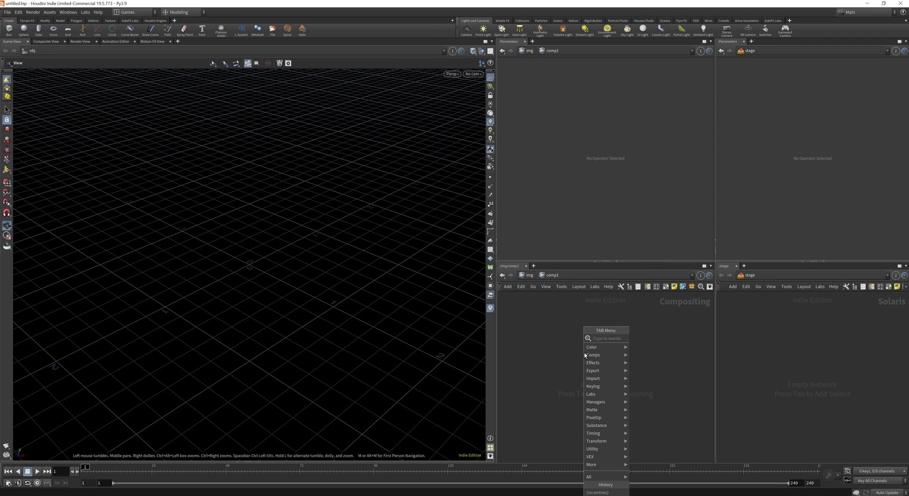
pyautogui.write('file')
pyautogui.press('Return')
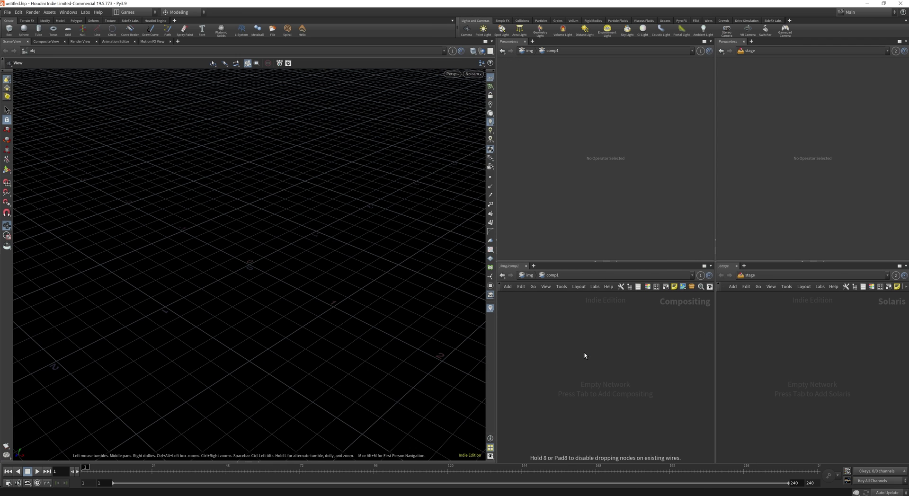
pyautogui.click(585, 356)
pyautogui.moveTo(588, 368); pyautogui.dragTo(586, 364)
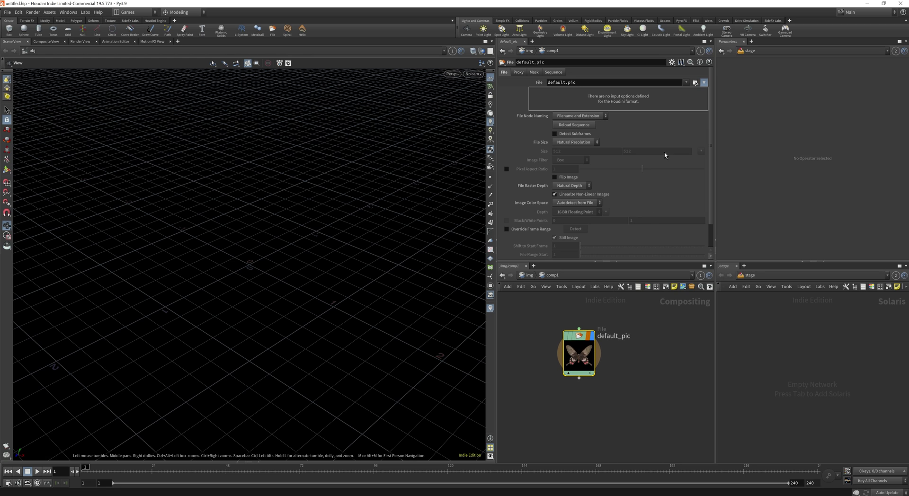
# - Load 6point1.piclc from the Desktop/Export folder into the File node
pyautogui.click(695, 83)
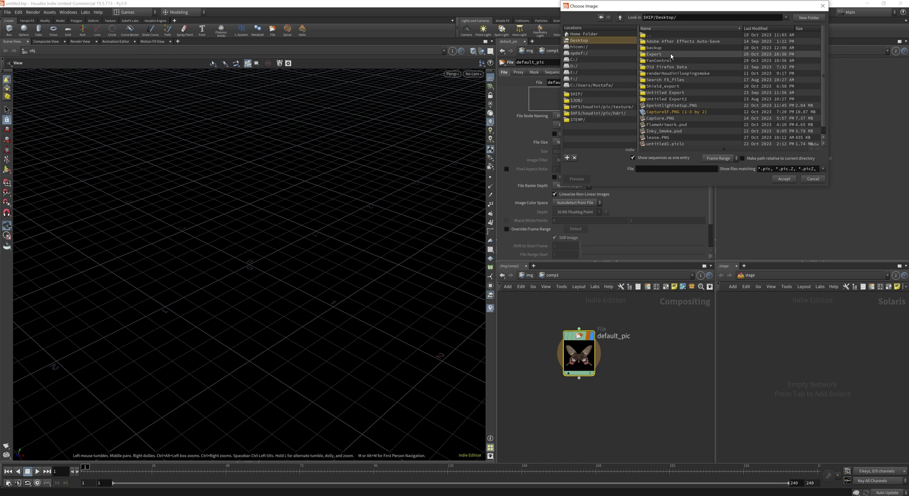
pyautogui.doubleClick(656, 55)
pyautogui.doubleClick(663, 41)
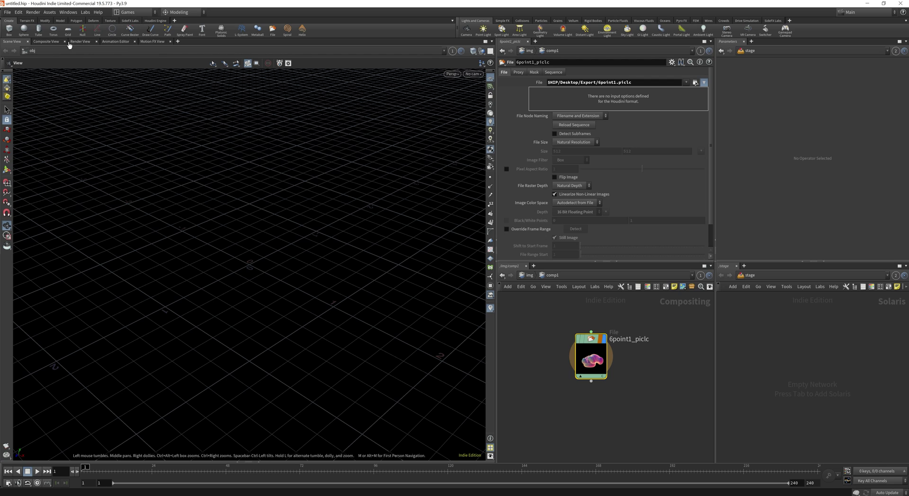
# - Display the loaded smoke render in the Composite View, enlarged to fill most of the pane
pyautogui.click(46, 42)
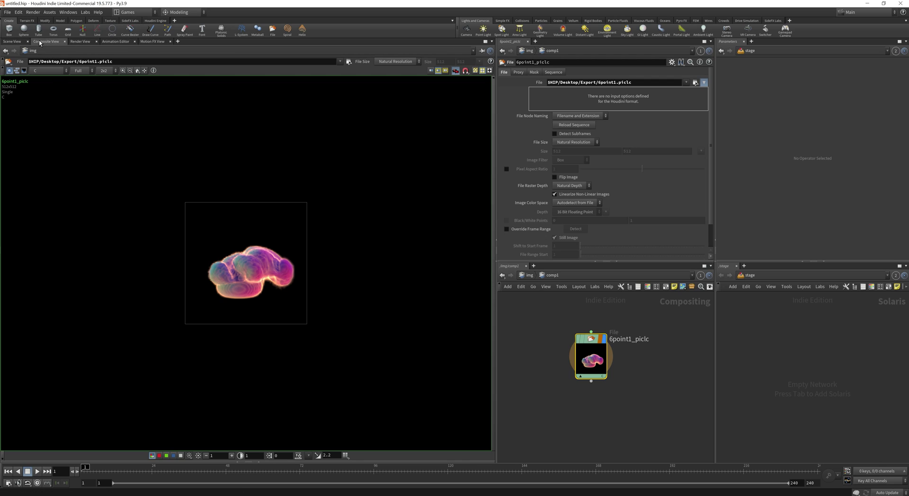
pyautogui.scroll(1, 282, 279)
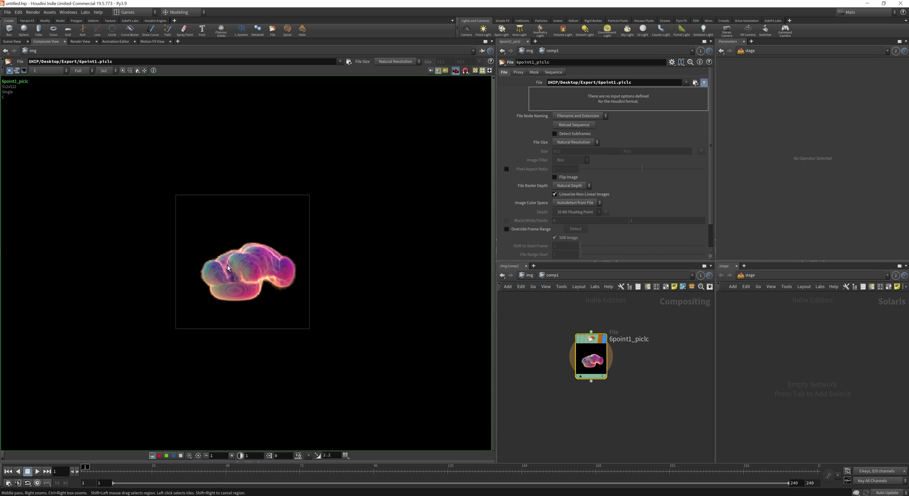
pyautogui.moveTo(237, 264); pyautogui.dragTo(351, 282, button='right')
pyautogui.moveTo(356, 259); pyautogui.dragTo(335, 268, button='middle')
# - Inspect the A, directemission, Red and Green planes of the loaded image, ending back on the C plane
pyautogui.click(48, 71)
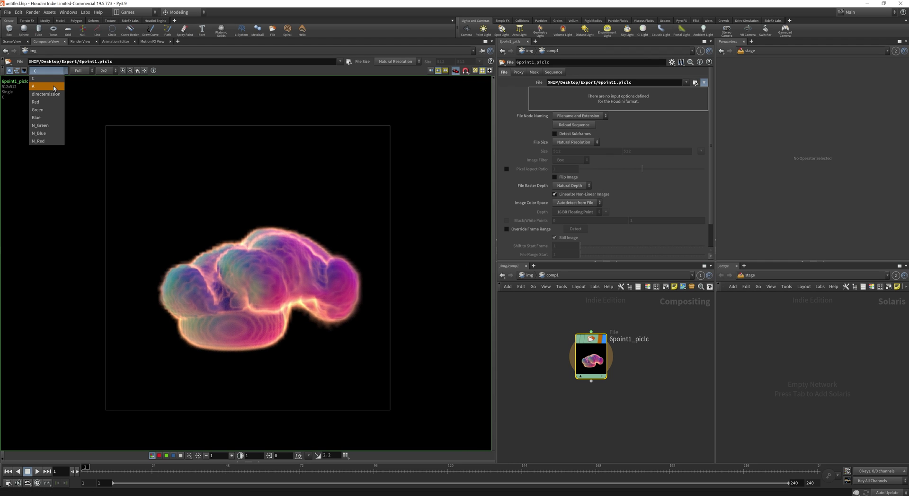
pyautogui.click(53, 87)
pyautogui.click(48, 71)
pyautogui.click(46, 93)
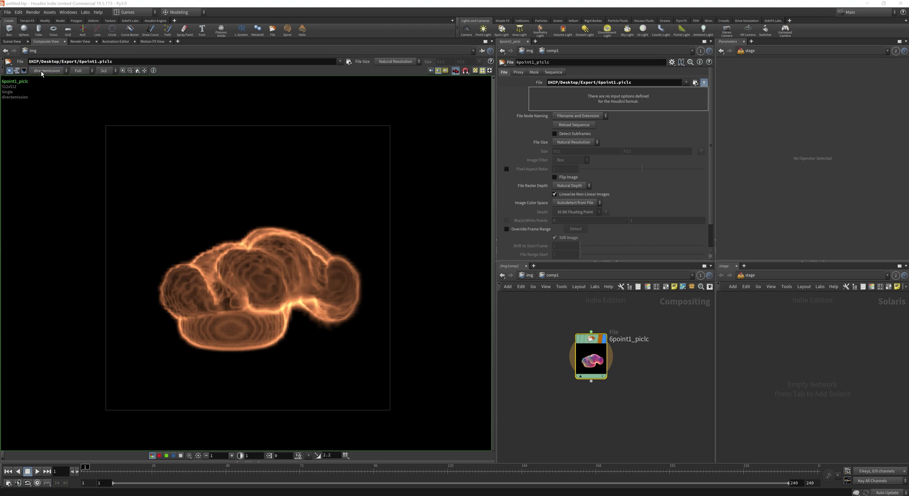
pyautogui.click(42, 71)
pyautogui.click(37, 102)
pyautogui.click(45, 71)
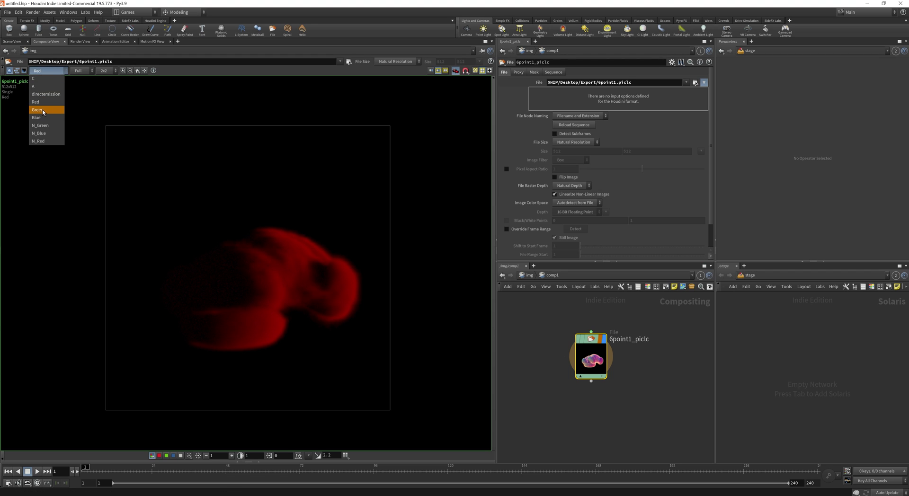
pyautogui.click(42, 110)
pyautogui.click(47, 70)
pyautogui.click(38, 78)
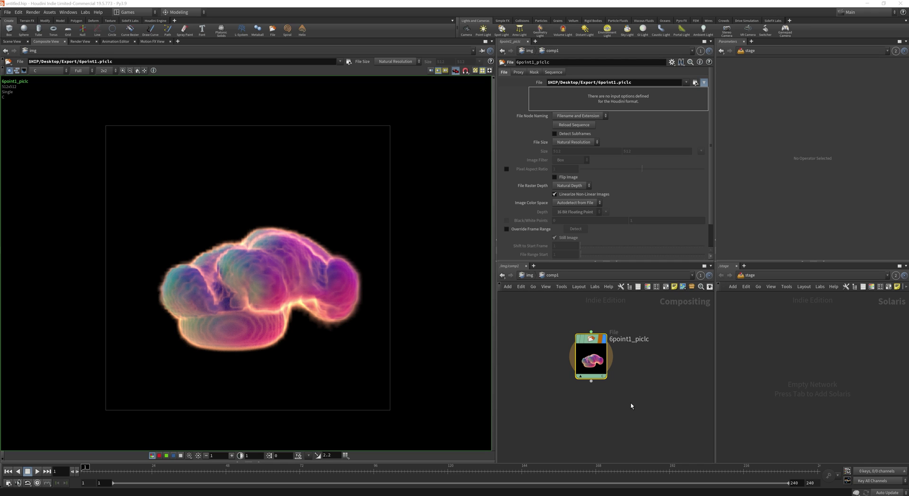
# - Add a Channel Copy node below the 6point1_piclc File node, fed by the File node's output
pyautogui.moveTo(591, 381); pyautogui.dragTo(532, 388)
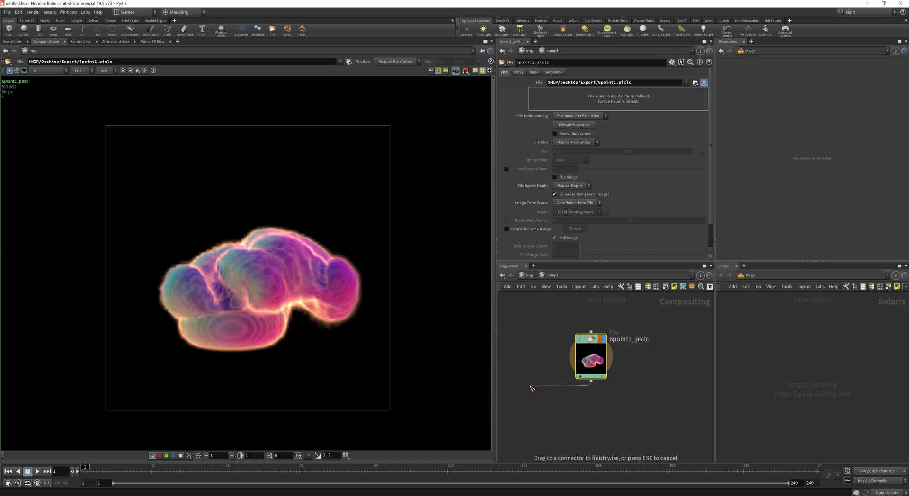
pyautogui.click(532, 388)
pyautogui.write('chan')
pyautogui.press('Return')
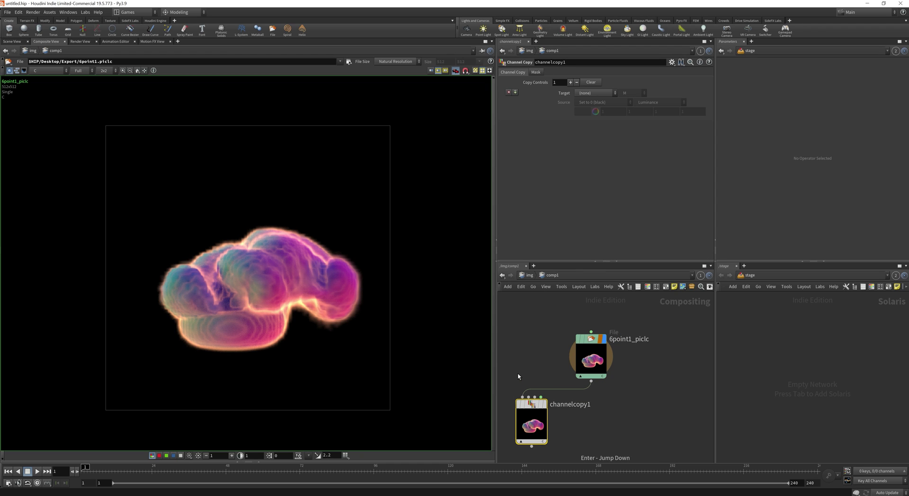
# - Give channelcopy1 four copy controls targeting C.r, C.g, C.b and A, and display the node in the Composite View
pyautogui.click(571, 82)
pyautogui.click(571, 82)
pyautogui.click(571, 82)
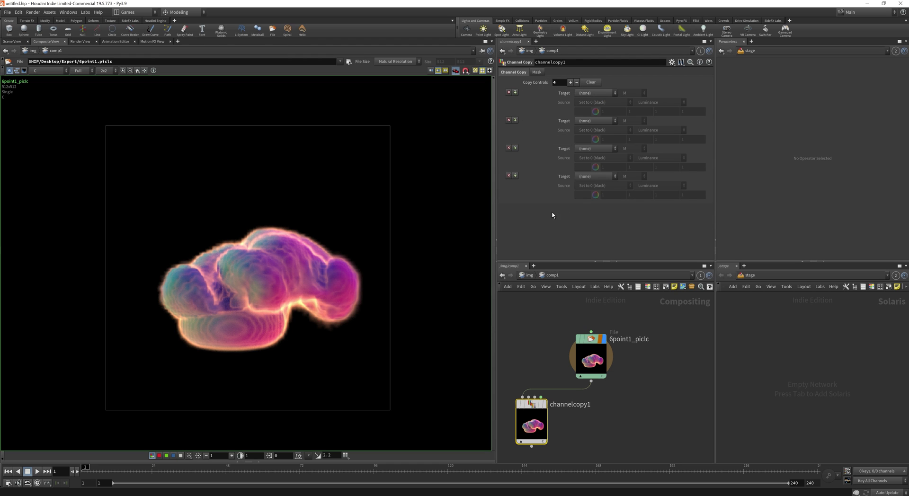
pyautogui.click(592, 93)
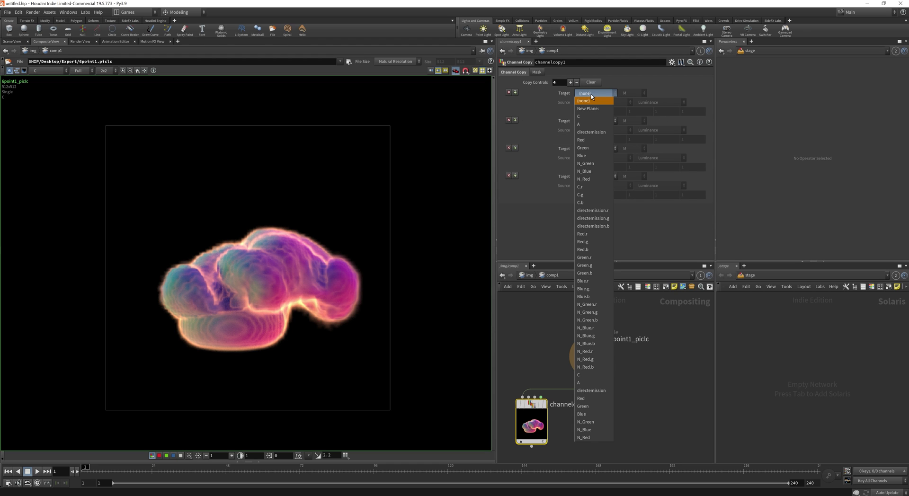
pyautogui.click(596, 186)
pyautogui.click(594, 121)
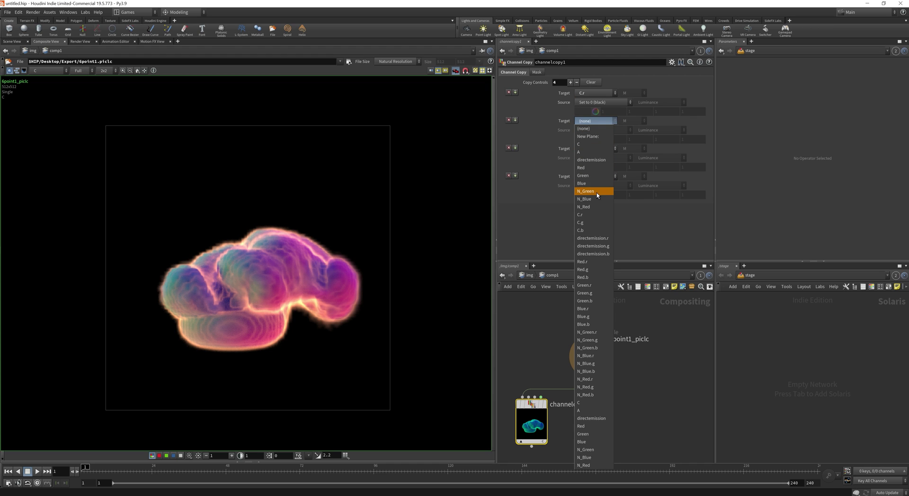
pyautogui.click(598, 222)
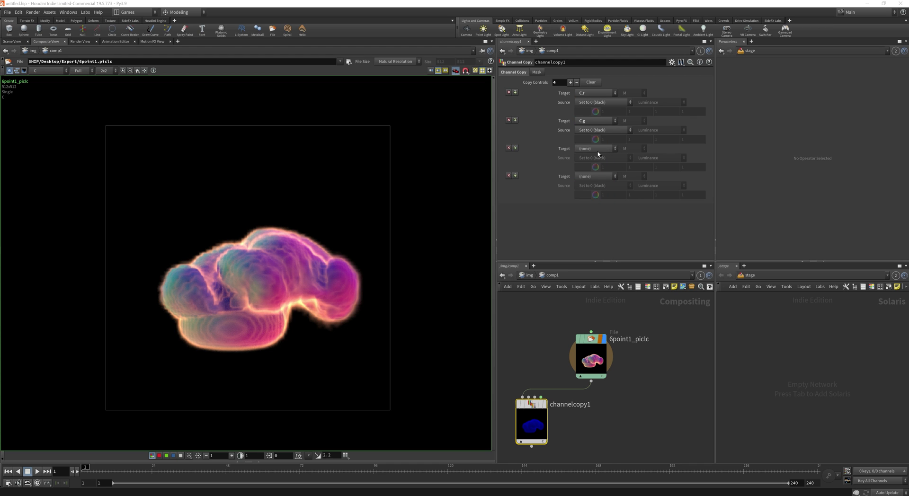
pyautogui.click(598, 152)
pyautogui.click(596, 258)
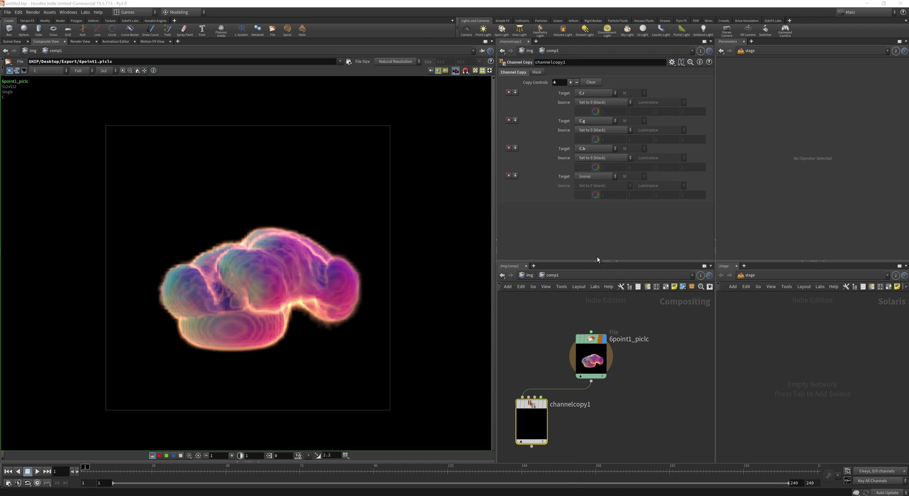
pyautogui.click(542, 405)
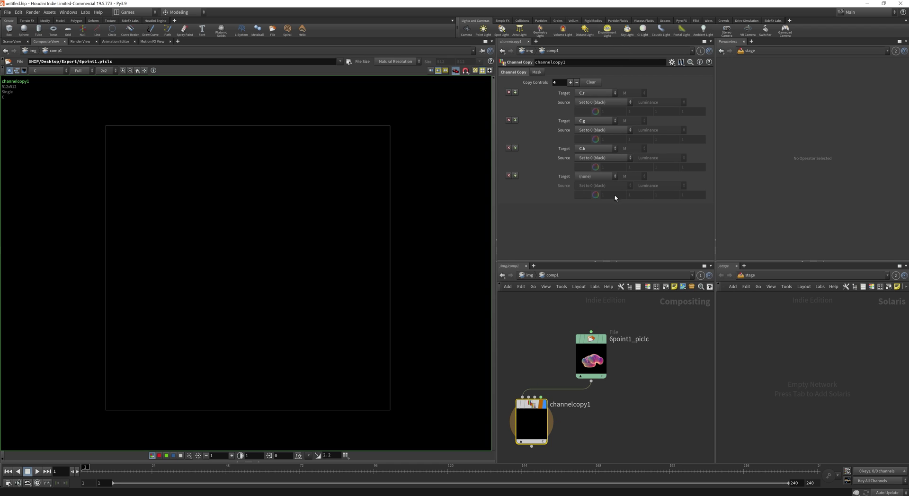
pyautogui.click(589, 176)
pyautogui.click(592, 216)
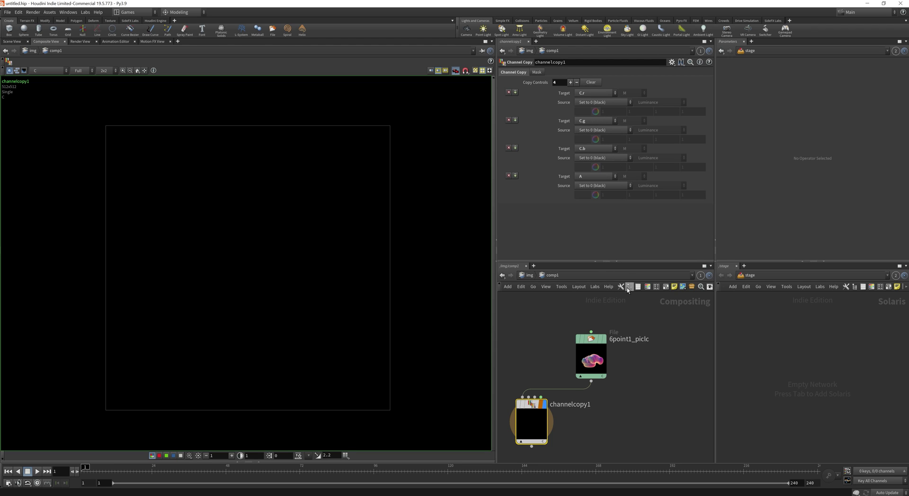
# - Set the channelcopy1 sources to Input 1's Red for C.r, Green for C.g, Blue for C.b and A for A
pyautogui.click(595, 102)
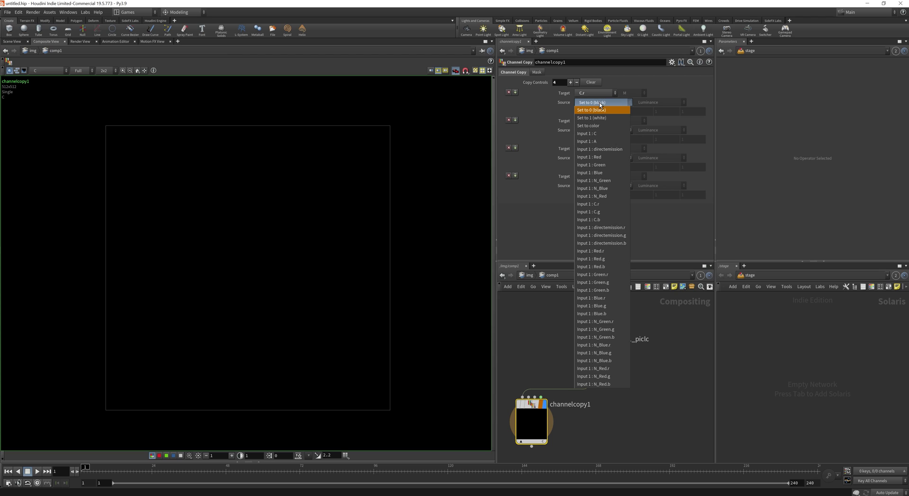
pyautogui.click(592, 157)
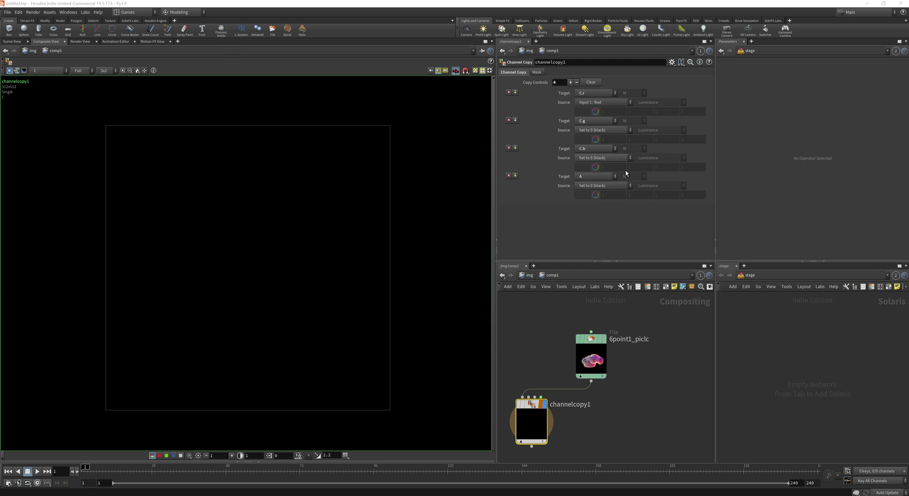
pyautogui.click(602, 130)
pyautogui.click(612, 193)
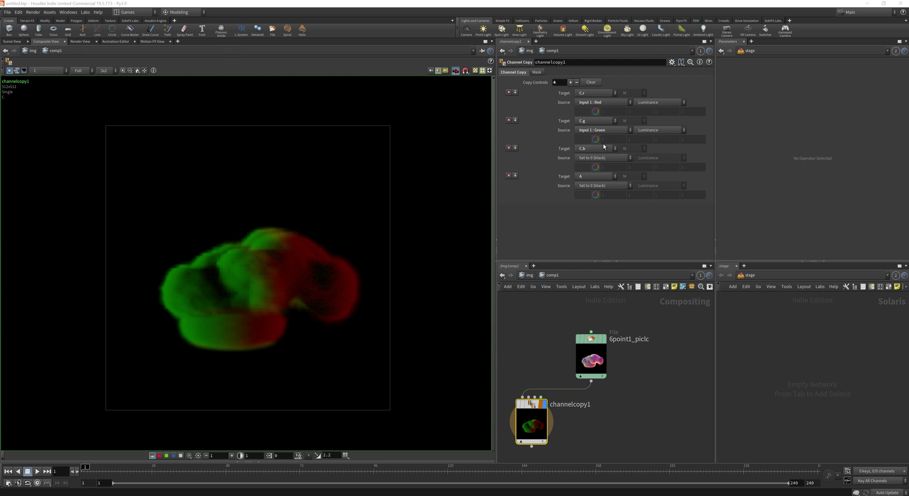
pyautogui.click(604, 159)
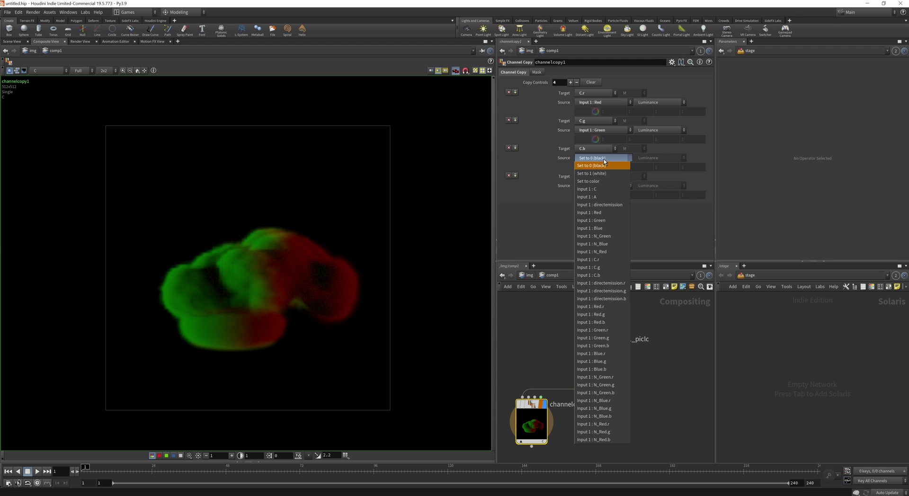
pyautogui.click(614, 228)
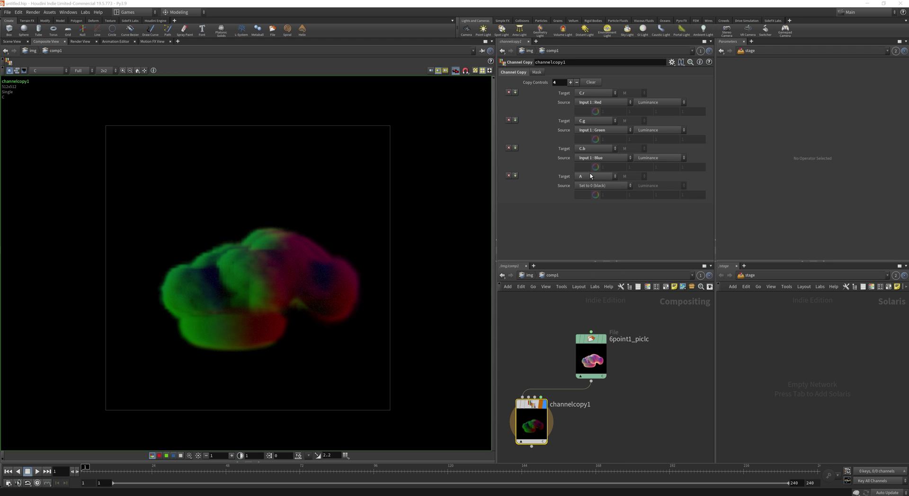
pyautogui.click(628, 186)
pyautogui.click(604, 225)
# - Duplicate channelcopy1, place the copy beside it fed by the 6point1_piclc File node, and display both nodes side by side
pyautogui.moveTo(621, 425); pyautogui.dragTo(618, 403, button='middle')
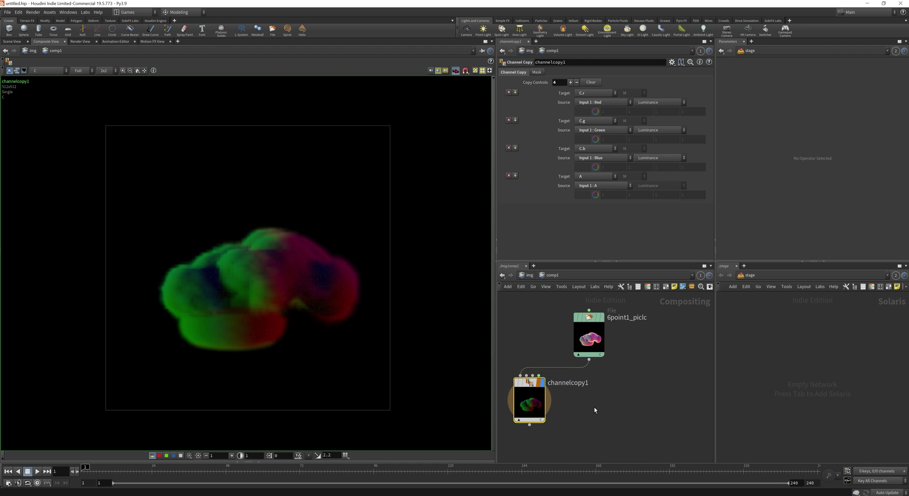
pyautogui.hotkey('ctrl', 'c')
pyautogui.hotkey('ctrl', 'v')
pyautogui.moveTo(645, 395); pyautogui.dragTo(650, 401)
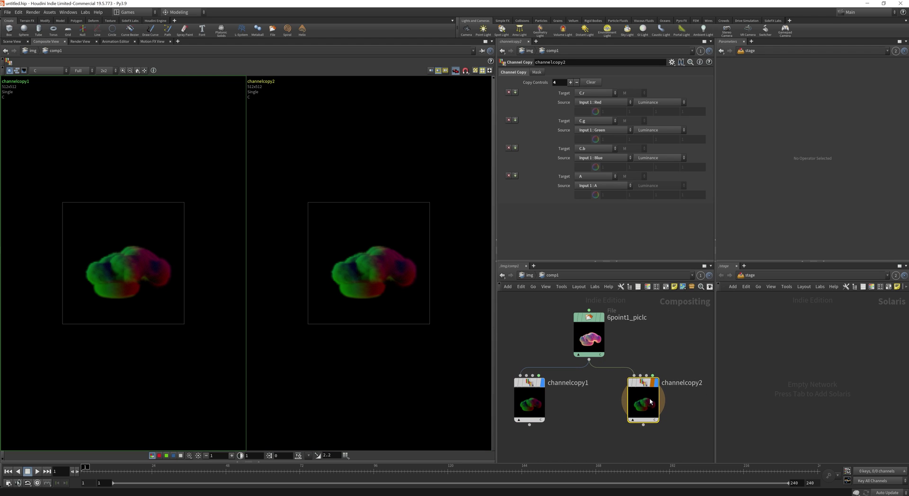
# - Set the channelcopy2 sources to Input 1's N_Red for C.r, N_Green for C.g, N_Blue for C.b and directemission for A
pyautogui.click(600, 103)
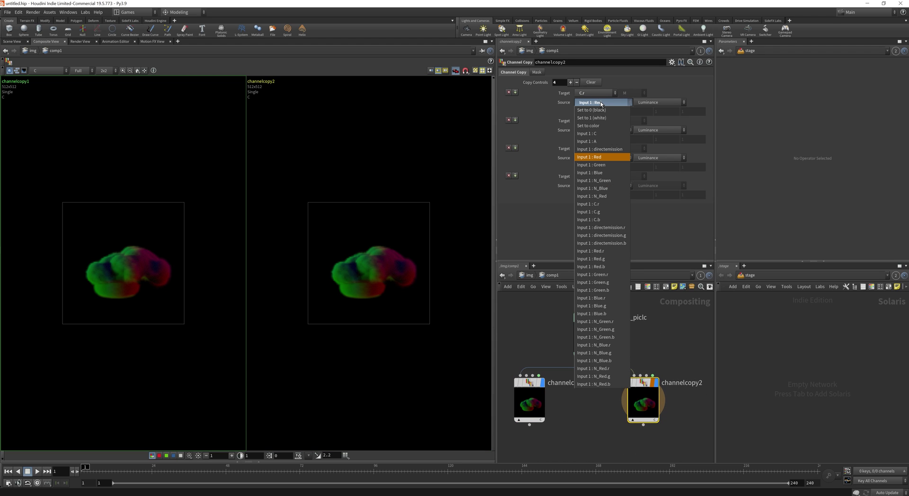
pyautogui.click(613, 196)
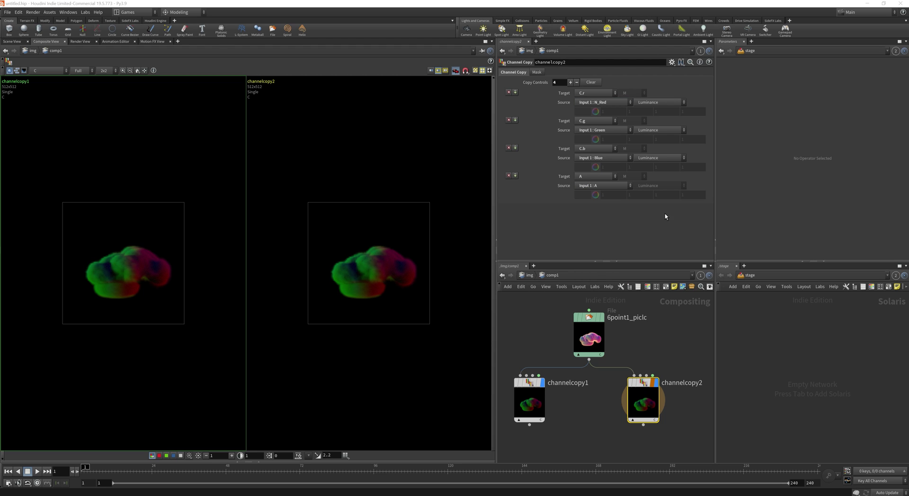
pyautogui.click(600, 131)
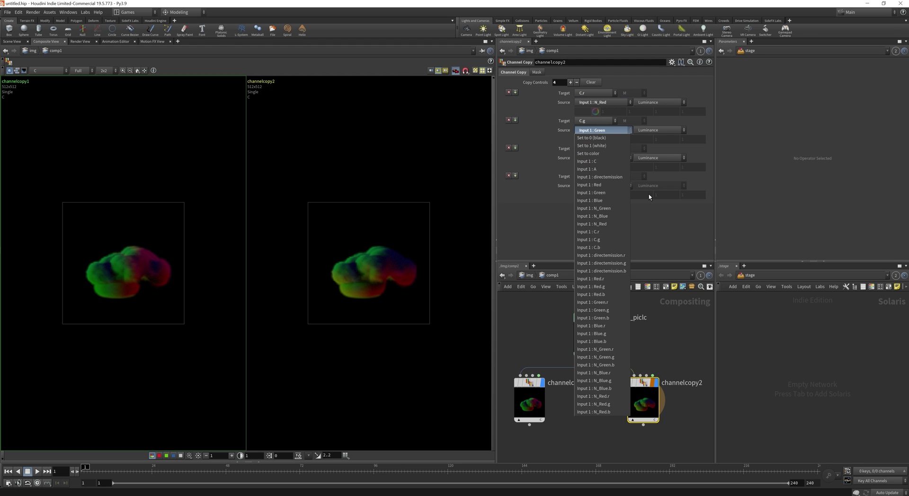
pyautogui.click(613, 209)
pyautogui.click(600, 159)
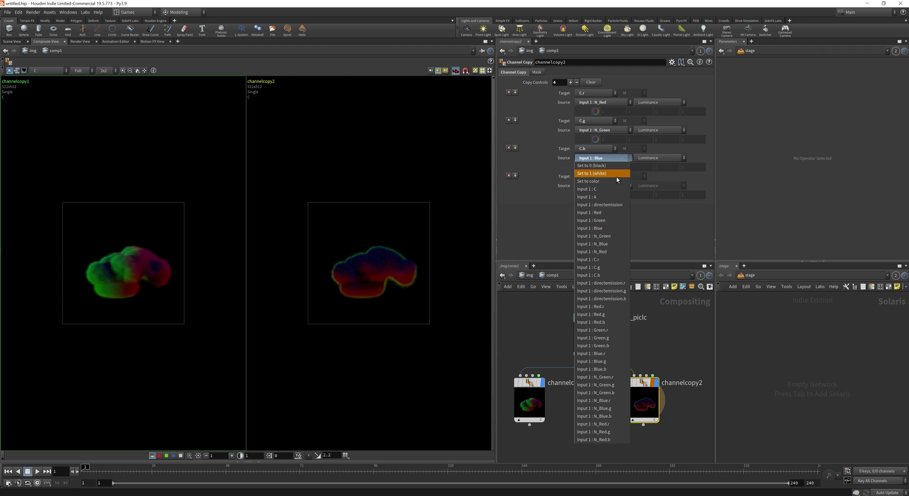
pyautogui.click(613, 244)
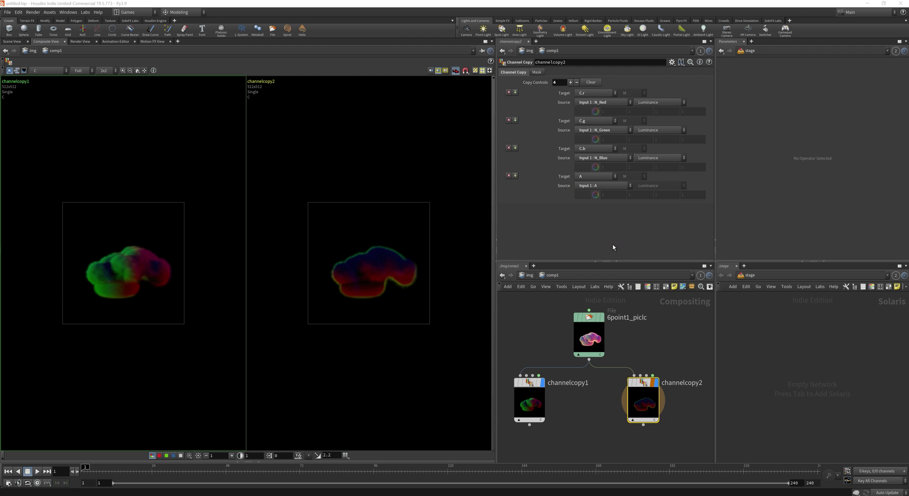
pyautogui.click(607, 188)
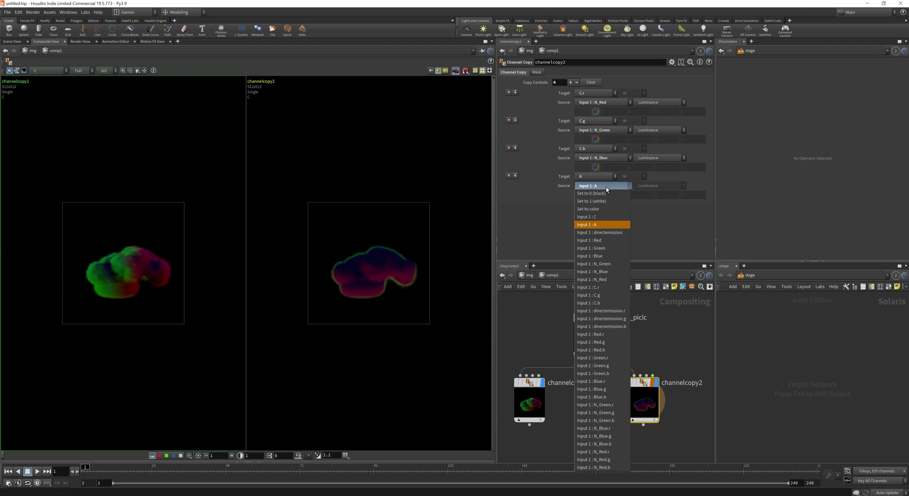
pyautogui.click(621, 234)
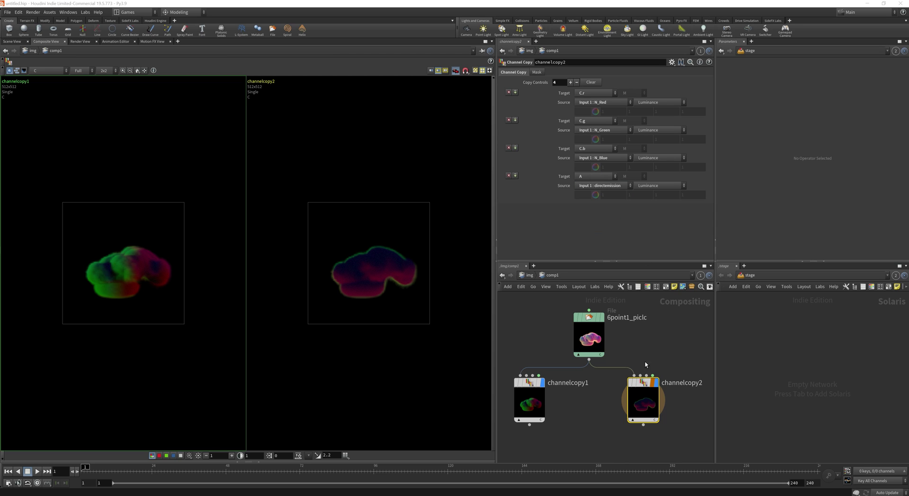
# - Inspect the red, green, blue and alpha channels of both Channel Copy outputs one after another
pyautogui.click(159, 456)
pyautogui.click(166, 455)
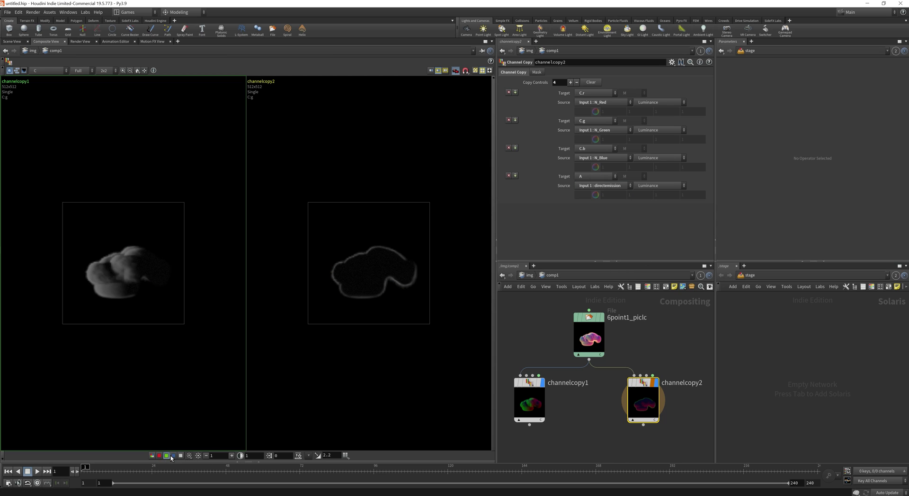
pyautogui.click(174, 455)
pyautogui.click(181, 456)
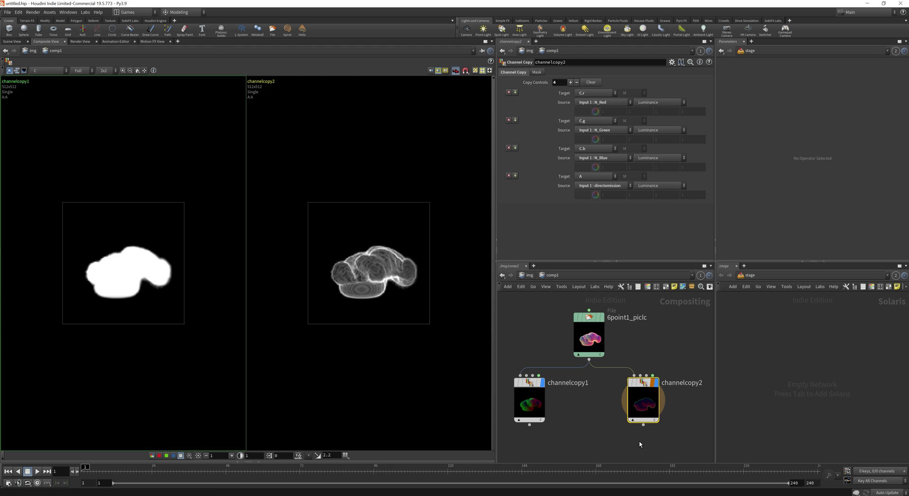
pyautogui.moveTo(608, 435); pyautogui.dragTo(617, 408, button='middle')
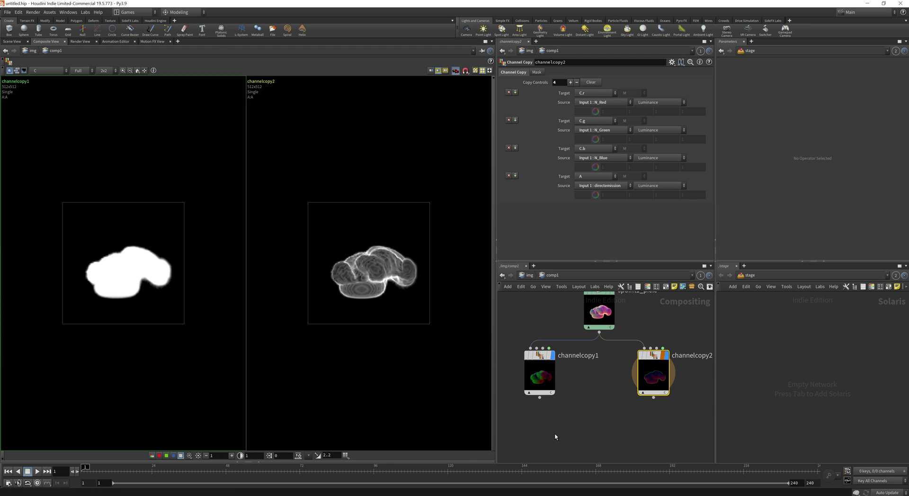
pyautogui.scroll(1, 555, 436)
pyautogui.scroll(1, 555, 436)
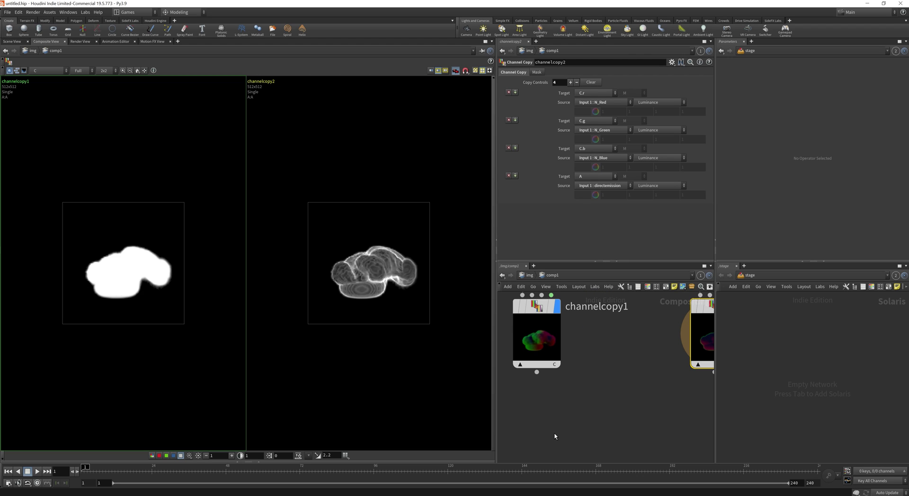
pyautogui.press('h')
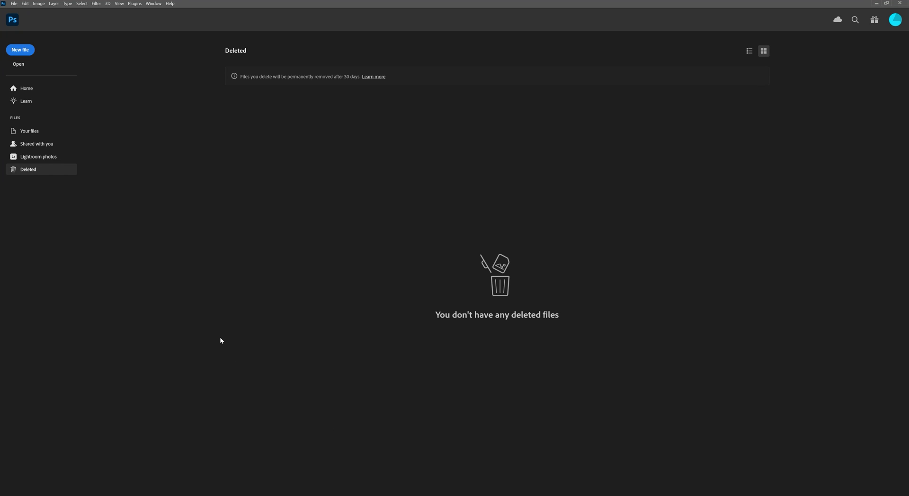
# - Switch to Photoshop and create a new 1024 × 1024 px RGB document at 72 pixels/inch
pyautogui.click(13, 5)
pyautogui.click(26, 11)
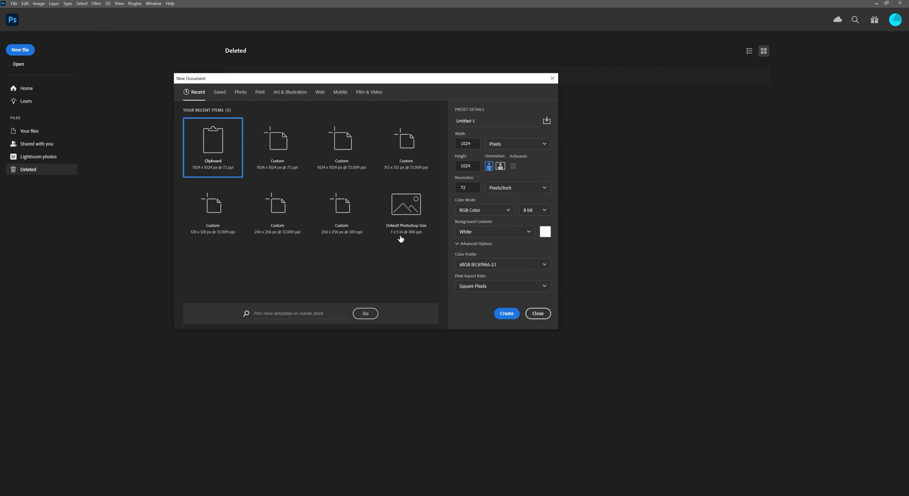
pyautogui.click(501, 316)
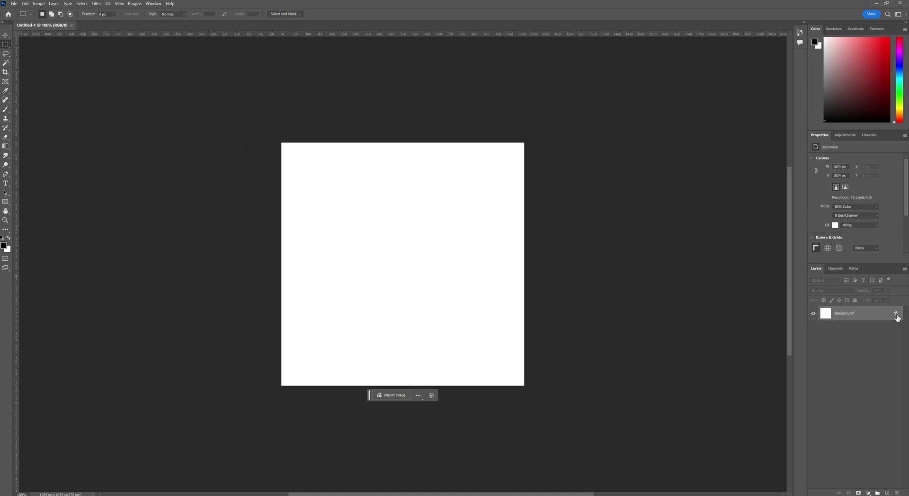
# - Fill the new document's background layer with black and unlock it into a regular layer
pyautogui.hotkey('alt', 'BackSpace')
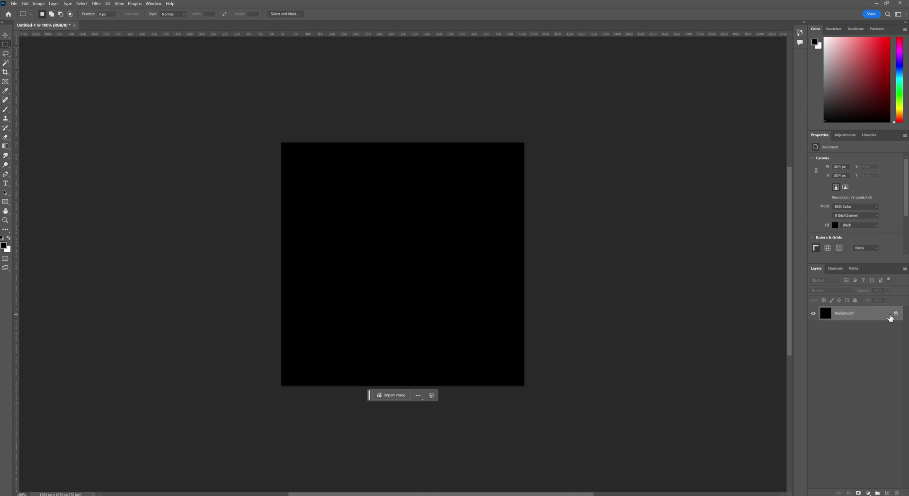
pyautogui.click(895, 314)
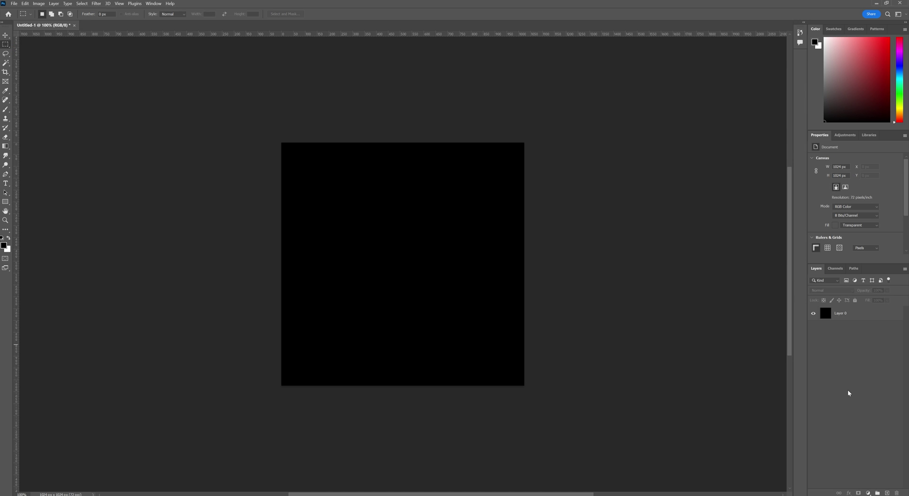
# - Open Smoke.tga, Mote.tga and Motes.tga together from the Desktop/Export folder
pyautogui.click(15, 3)
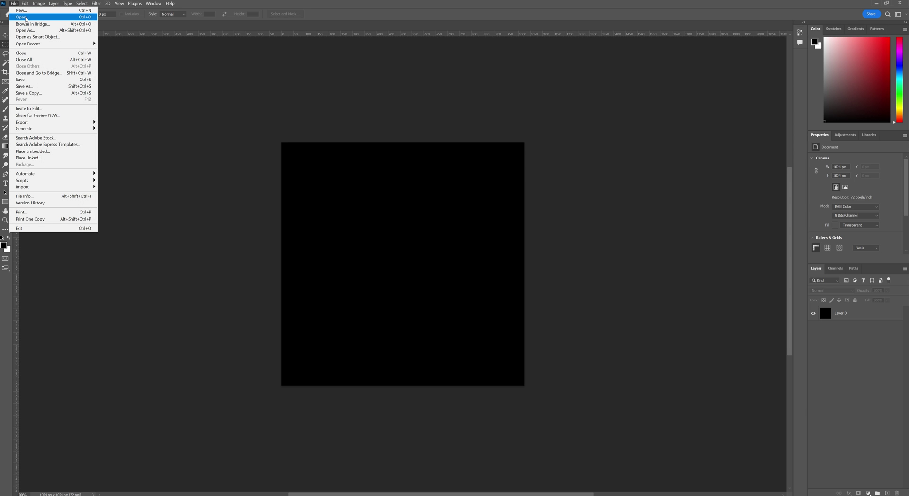
pyautogui.click(29, 18)
pyautogui.click(263, 62)
pyautogui.keyDown('ctrl'); pyautogui.click(341, 57); pyautogui.keyUp('ctrl')
pyautogui.keyDown('ctrl'); pyautogui.click(379, 57); pyautogui.keyUp('ctrl')
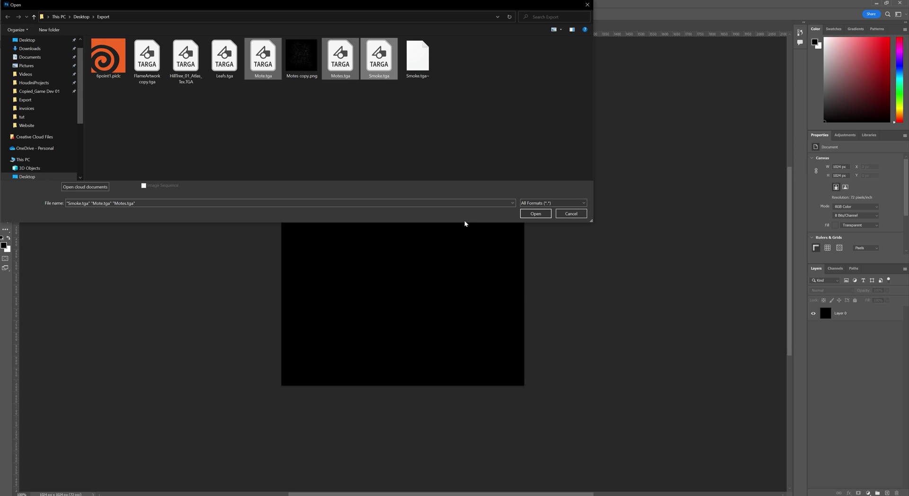
pyautogui.click(550, 214)
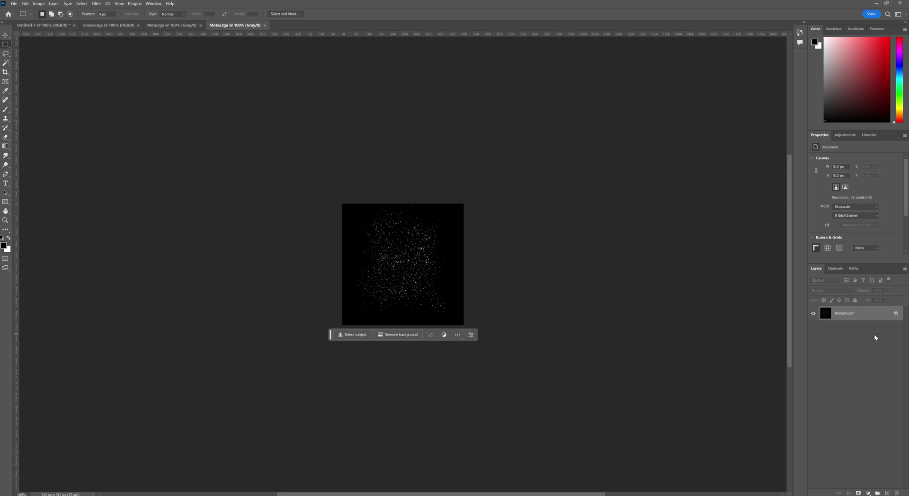
# - Unlock the Motes.tga layer and copy the motes image into the centre of the Untitled-1 document as a new layer
pyautogui.click(869, 320)
pyautogui.click(6, 35)
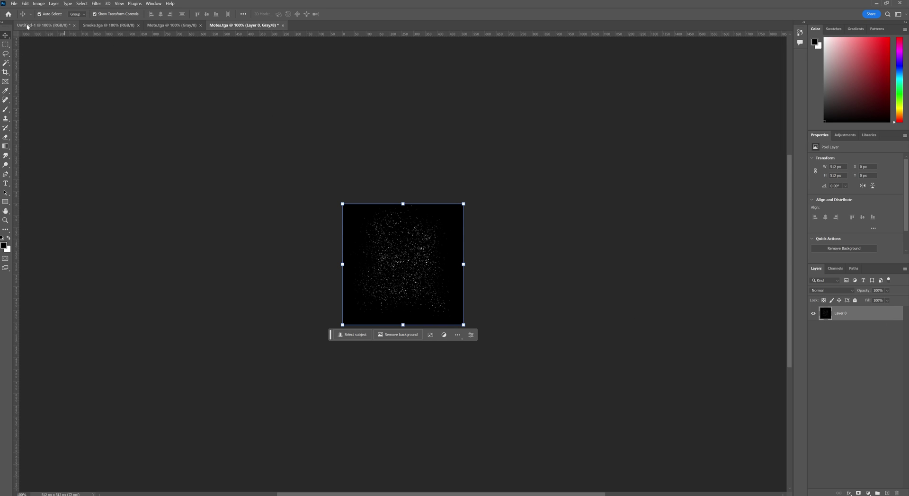
pyautogui.click(43, 25)
pyautogui.hotkey('ctrl', 'v')
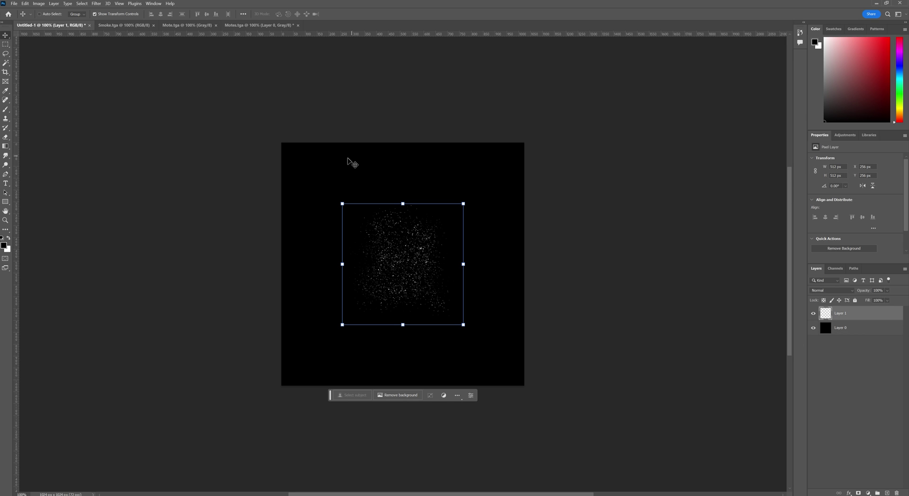
pyautogui.keyDown('alt'); pyautogui.keyDown('shift'); pyautogui.moveTo(466, 200); pyautogui.dragTo(526, 144); pyautogui.keyUp('shift'); pyautogui.keyUp('alt')
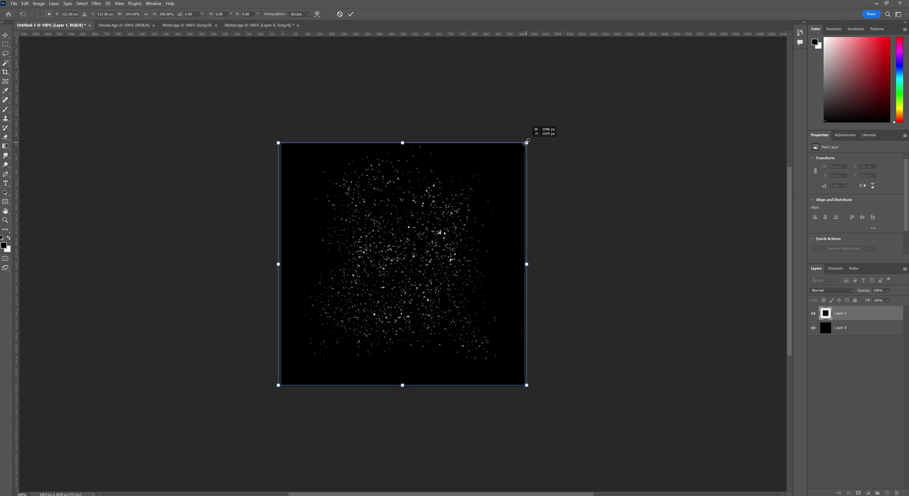
pyautogui.hotkey('ctrl', 'z')
pyautogui.moveTo(464, 205); pyautogui.dragTo(524, 142)
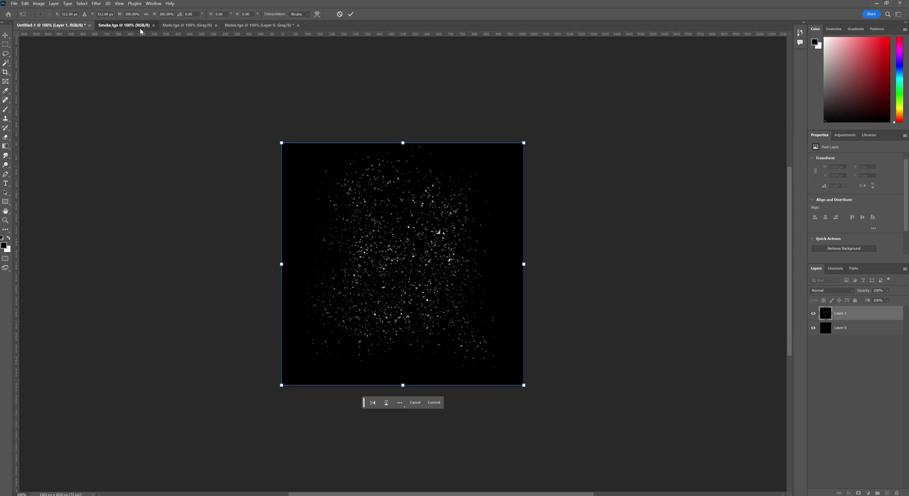
# - Unlock the Smoke.tga layer and copy the smoke image into the Untitled-1 document as a new layer
pyautogui.click(124, 25)
pyautogui.click(896, 314)
pyautogui.hotkey('ctrl', 'c')
pyautogui.click(45, 26)
pyautogui.click(833, 383)
pyautogui.hotkey('ctrl', 'v')
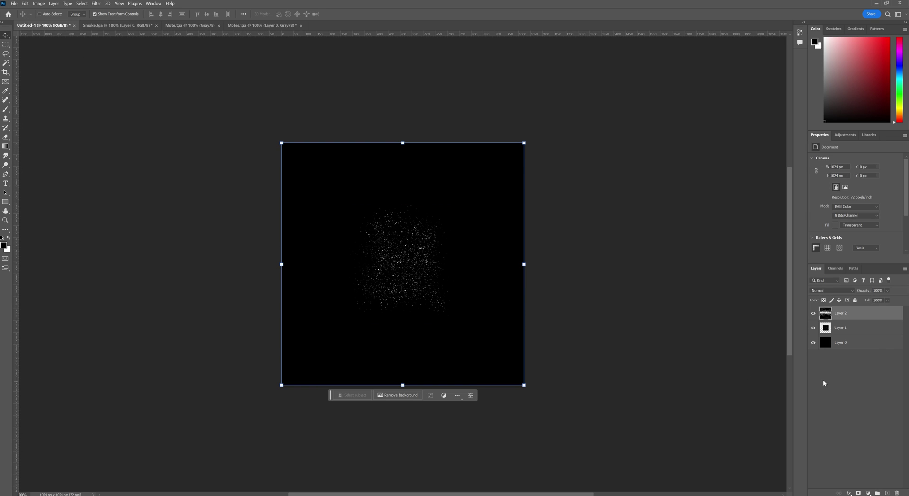
# - Unlock the Mote.tga layer and copy the single mote image into the Untitled-1 document as a new layer
pyautogui.click(206, 25)
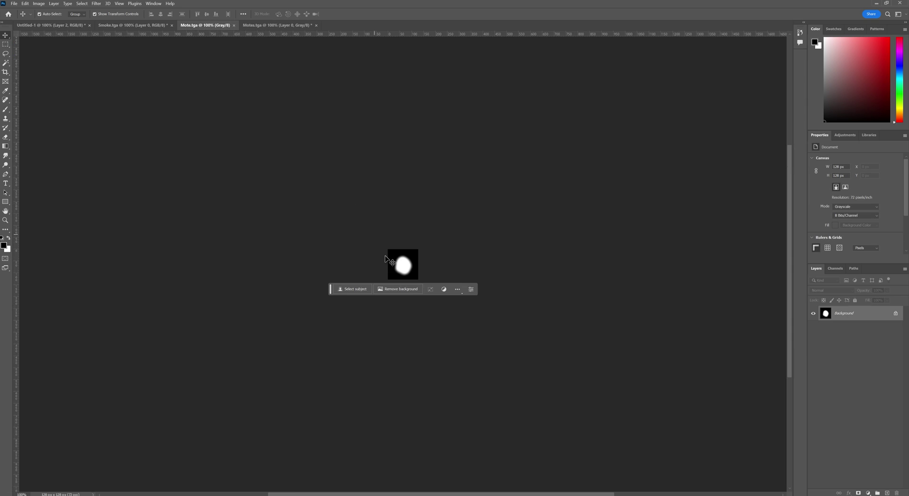
pyautogui.click(896, 314)
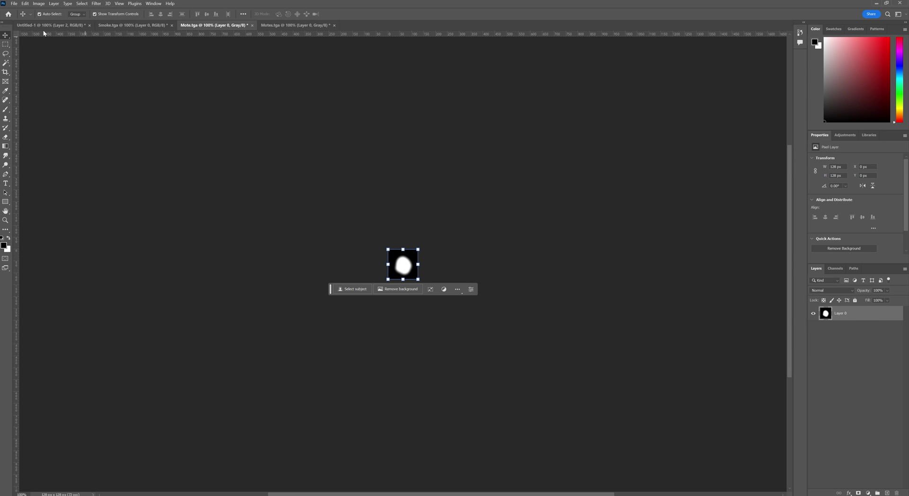
pyautogui.hotkey('ctrl', 'c')
pyautogui.click(51, 25)
pyautogui.hotkey('ctrl', 'v')
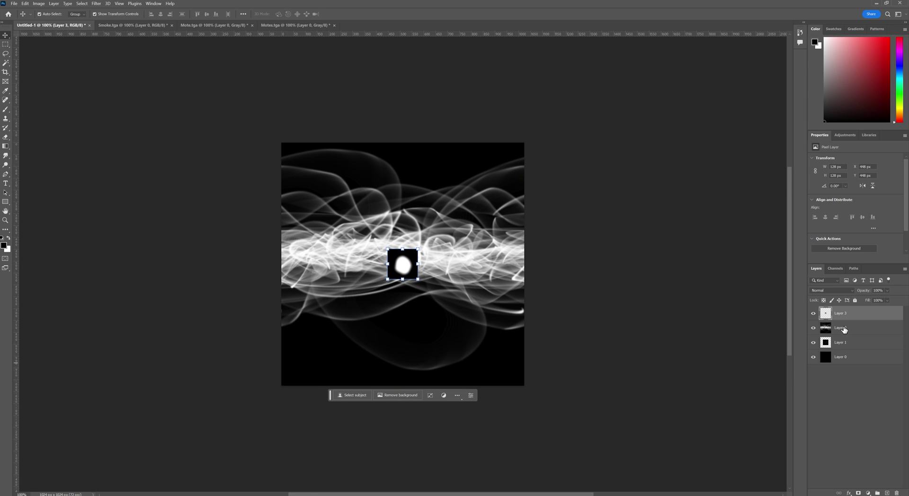
# - Scale the single mote on Layer 3 and the motes on Layer 1 from their centres to fill the 1024 × 1024 px canvas
pyautogui.moveTo(417, 248); pyautogui.dragTo(524, 142)
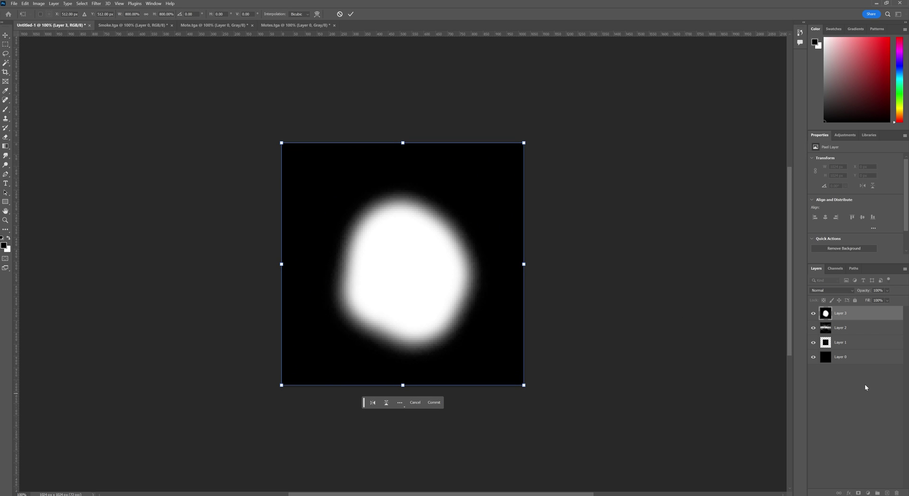
pyautogui.press('Return')
pyautogui.click(862, 361)
pyautogui.click(841, 344)
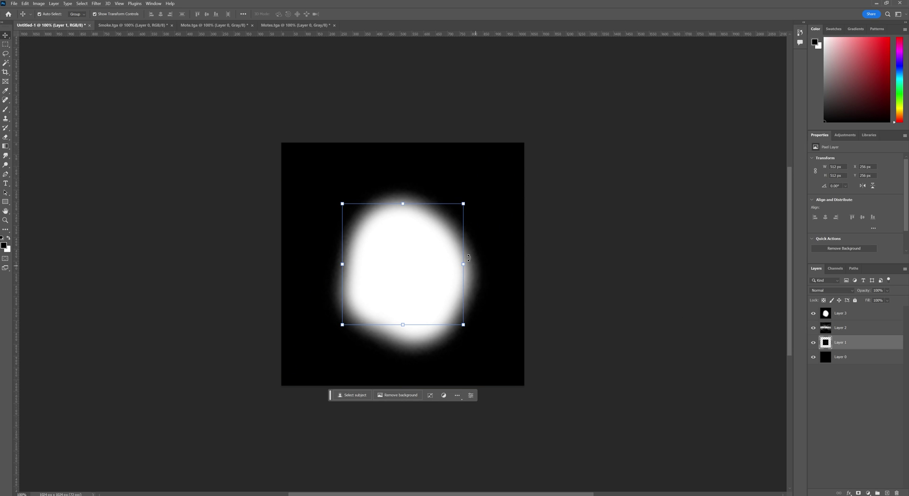
pyautogui.keyDown('alt'); pyautogui.keyDown('shift'); pyautogui.moveTo(463, 203); pyautogui.dragTo(542, 127); pyautogui.keyUp('shift'); pyautogui.keyUp('alt')
pyautogui.press('Return')
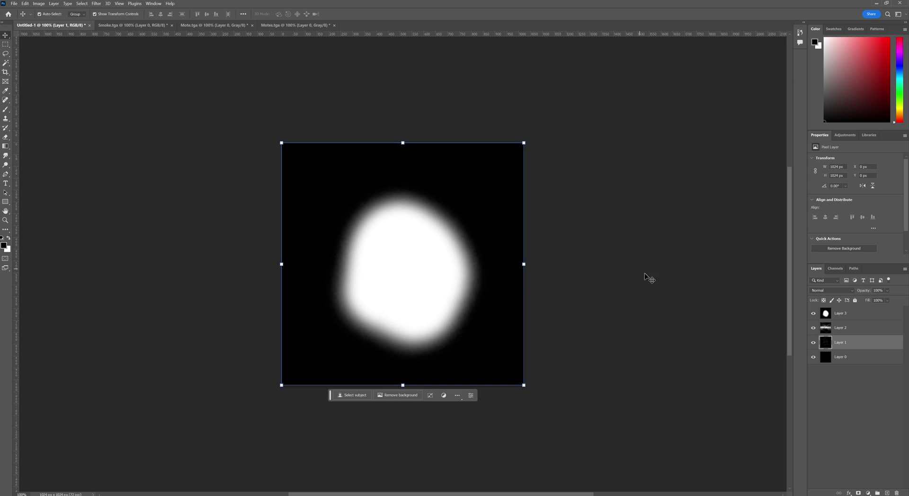
# - Move the black Layer 0 to the top of the layer stack and hide it
pyautogui.click(869, 420)
pyautogui.click(852, 361)
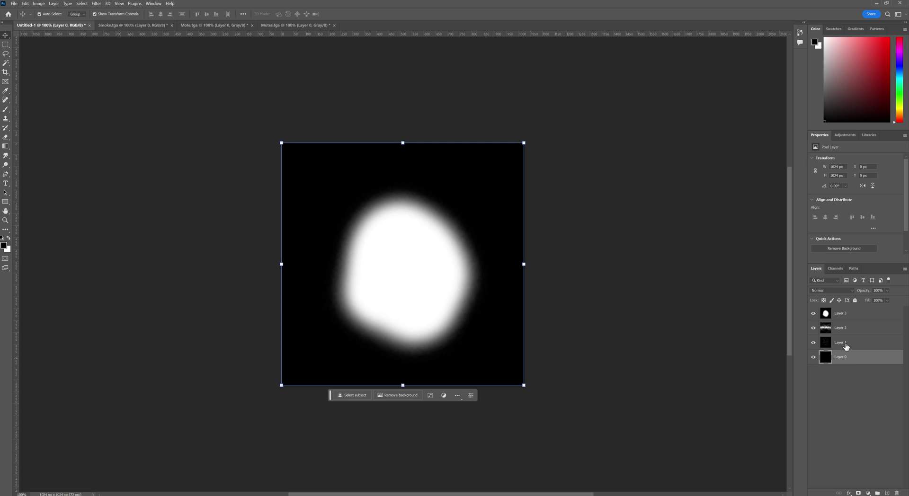
pyautogui.click(845, 317)
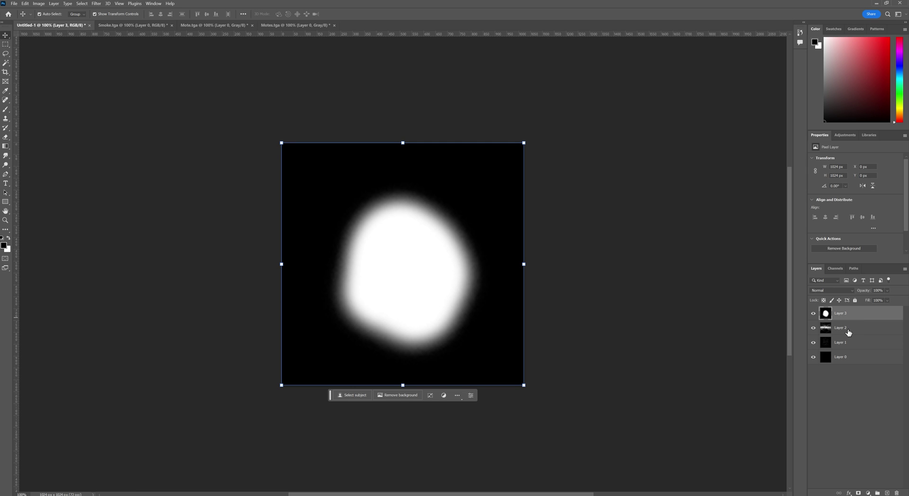
pyautogui.click(6, 45)
pyautogui.moveTo(862, 359); pyautogui.dragTo(858, 312)
# - Cut the full mote image from Layer 3, show Layer 0 and paste the mote into its red channel
pyautogui.click(848, 330)
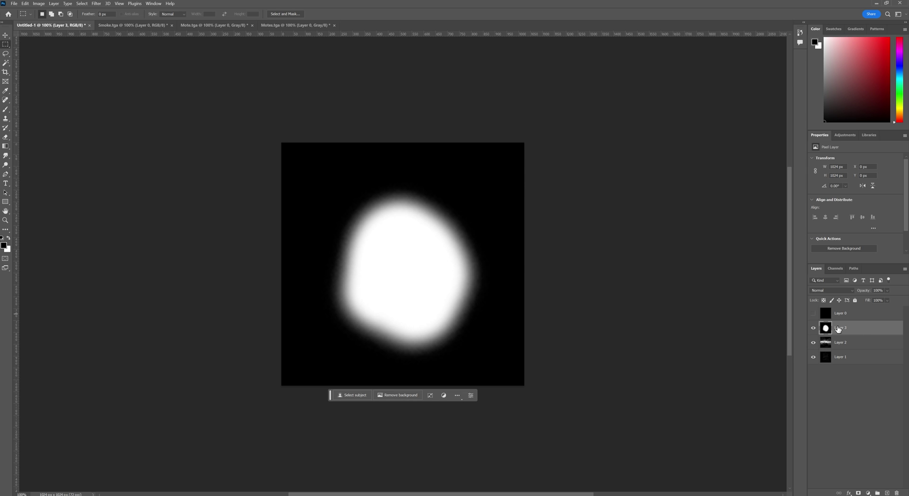
pyautogui.moveTo(245, 101); pyautogui.dragTo(542, 384)
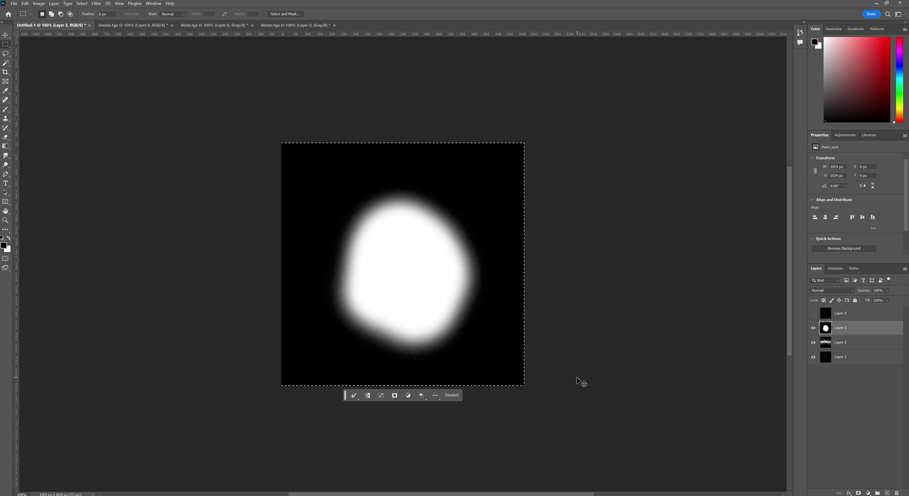
pyautogui.hotkey('ctrl', 'x')
pyautogui.click(814, 314)
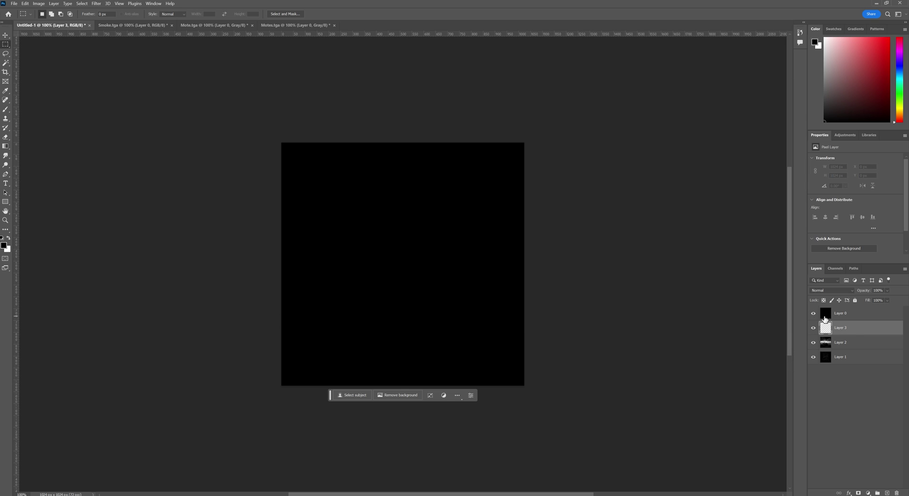
pyautogui.click(854, 315)
pyautogui.click(837, 269)
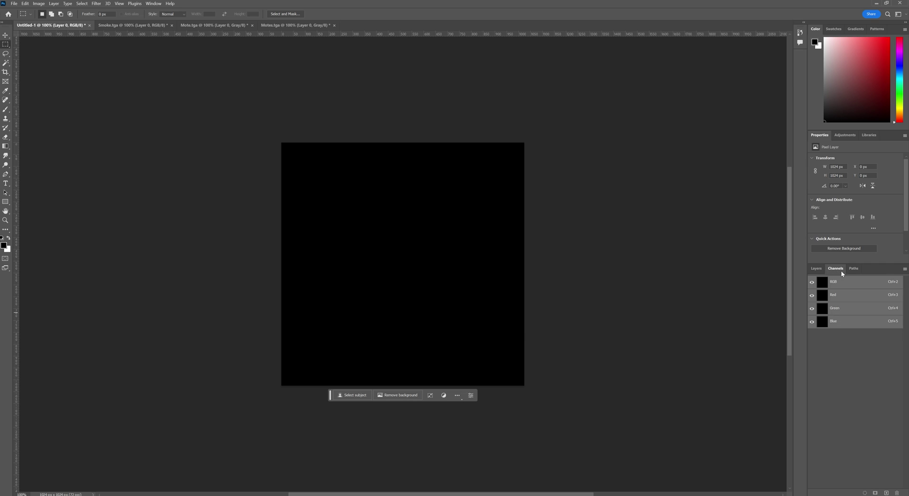
pyautogui.click(844, 296)
pyautogui.hotkey('ctrl', 'v')
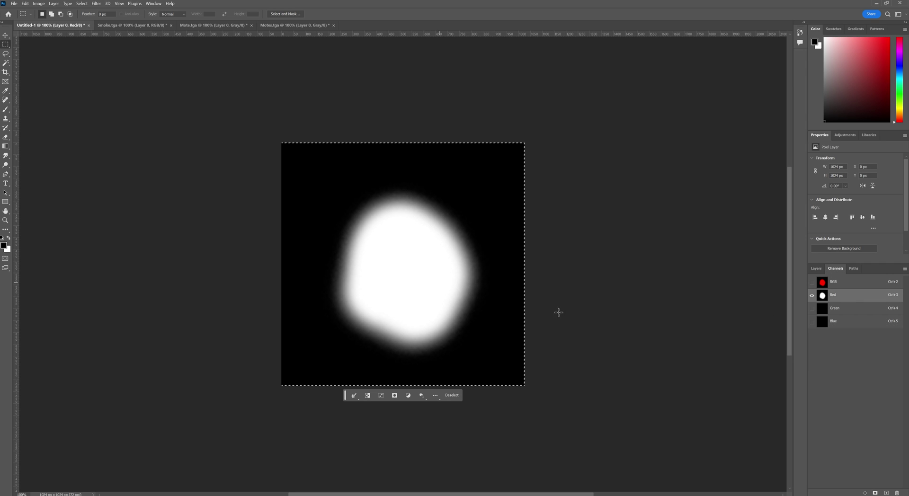
# - Hide the emptied Layer 3, cut the smoke image from Layer 2 and make the green channel active
pyautogui.click(817, 268)
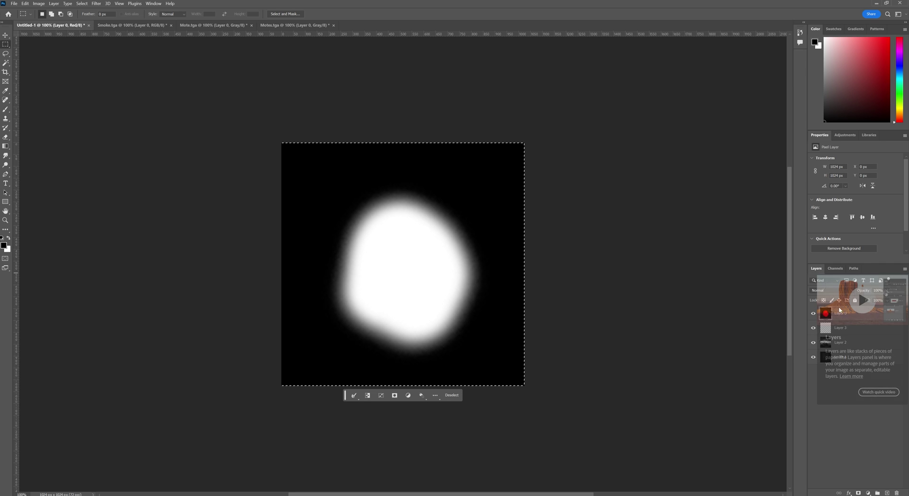
pyautogui.click(824, 342)
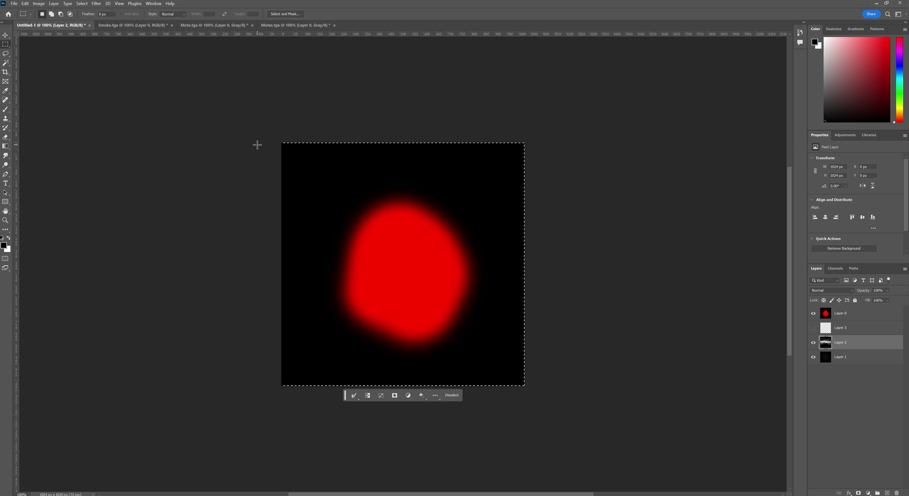
pyautogui.hotkey('ctrl', 'x')
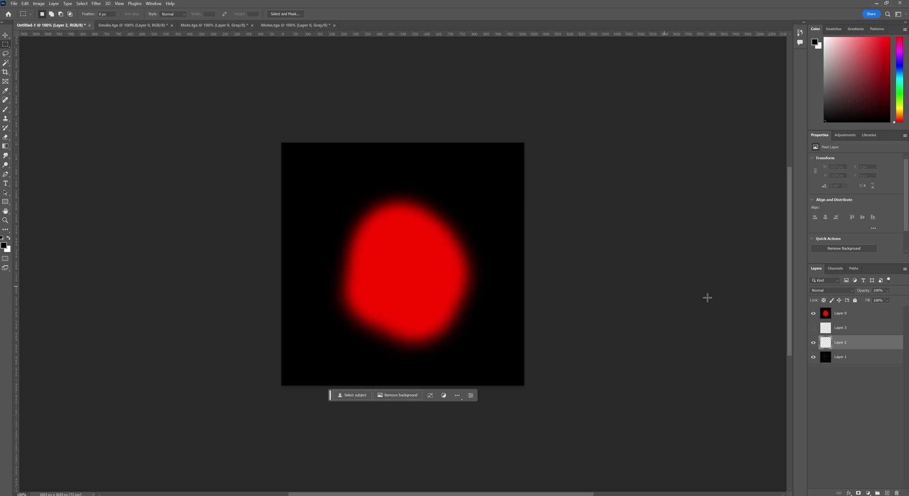
pyautogui.click(836, 268)
pyautogui.click(847, 309)
pyautogui.hotkey('ctrl', 'a')
pyautogui.hotkey('ctrl', 'd')
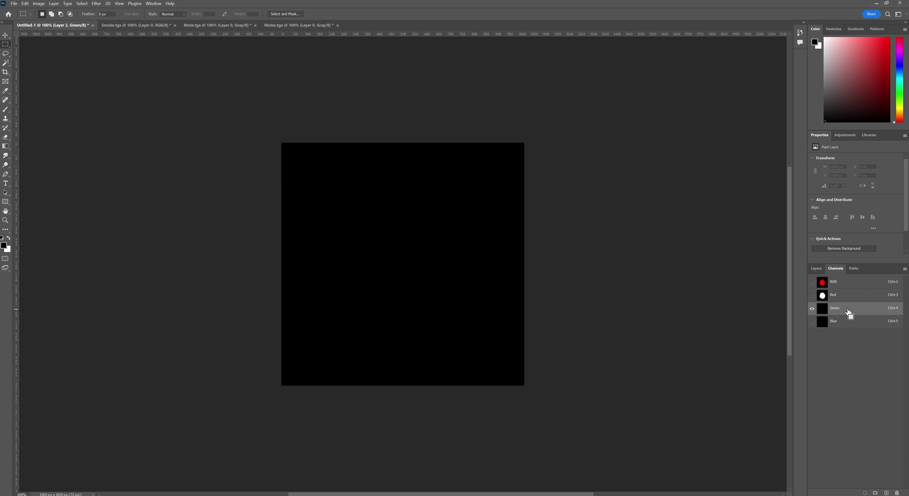
# - Hide Layer 0 and put the smoke image back on Layer 2
pyautogui.click(819, 270)
pyautogui.click(814, 313)
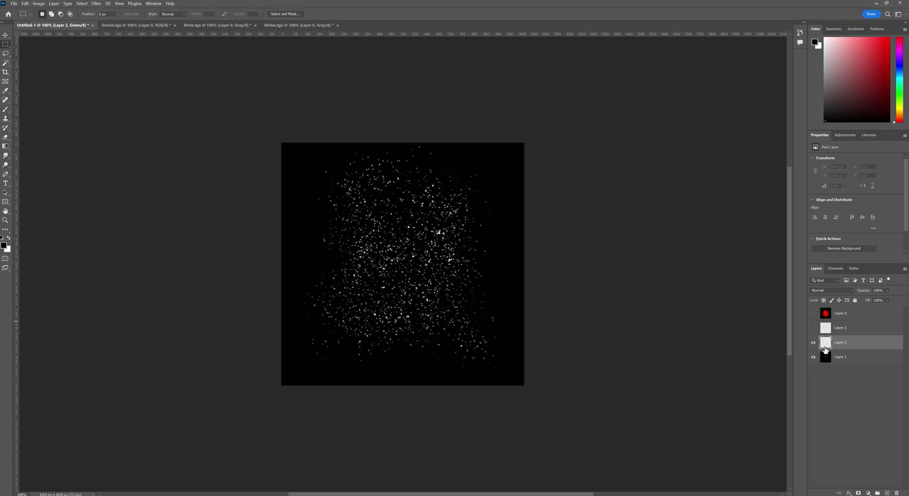
pyautogui.hotkey('ctrl', 'v')
pyautogui.click(814, 314)
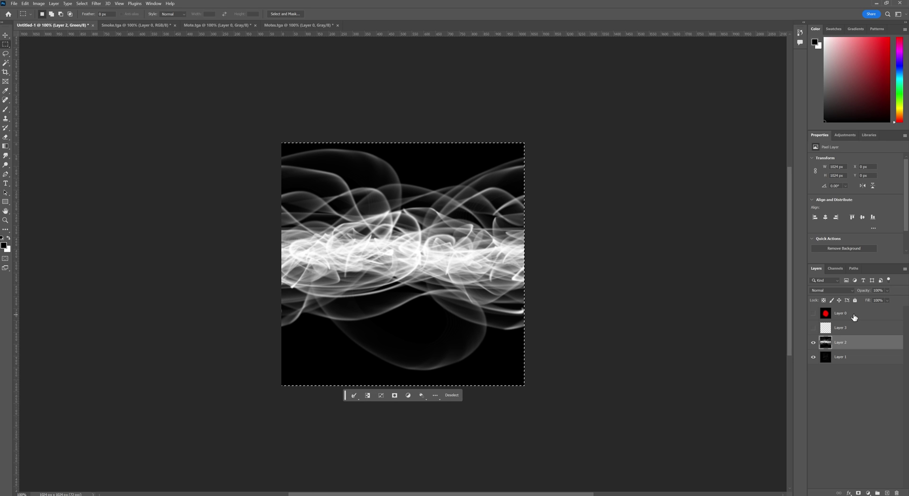
pyautogui.click(854, 317)
pyautogui.click(848, 343)
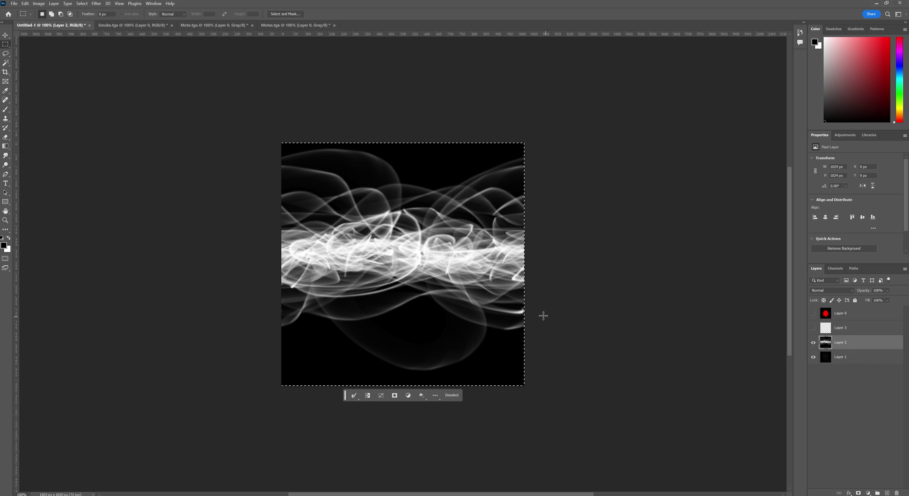
# - Cut the smoke image from Layer 2, show Layer 0 and paste the smoke into its green channel
pyautogui.hotkey('ctrl', 'x')
pyautogui.click(836, 269)
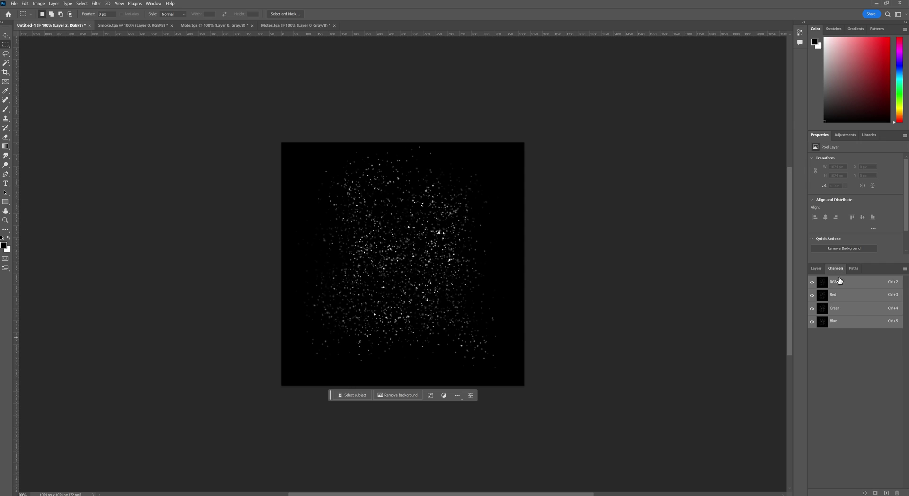
pyautogui.click(816, 269)
pyautogui.click(860, 315)
pyautogui.click(813, 313)
pyautogui.click(836, 269)
pyautogui.click(842, 312)
pyautogui.hotkey('ctrl', 'v')
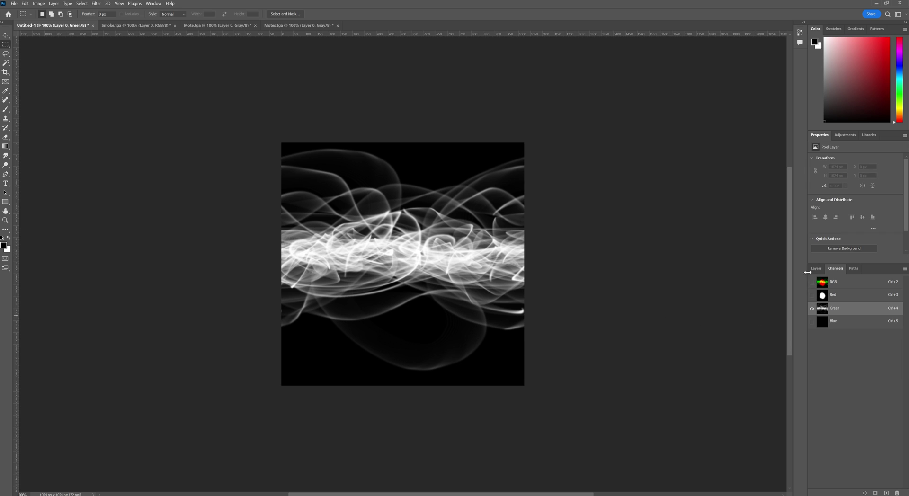
# - Hide the emptied Layer 2 and cut the full motes image from Layer 1
pyautogui.click(816, 269)
pyautogui.click(838, 357)
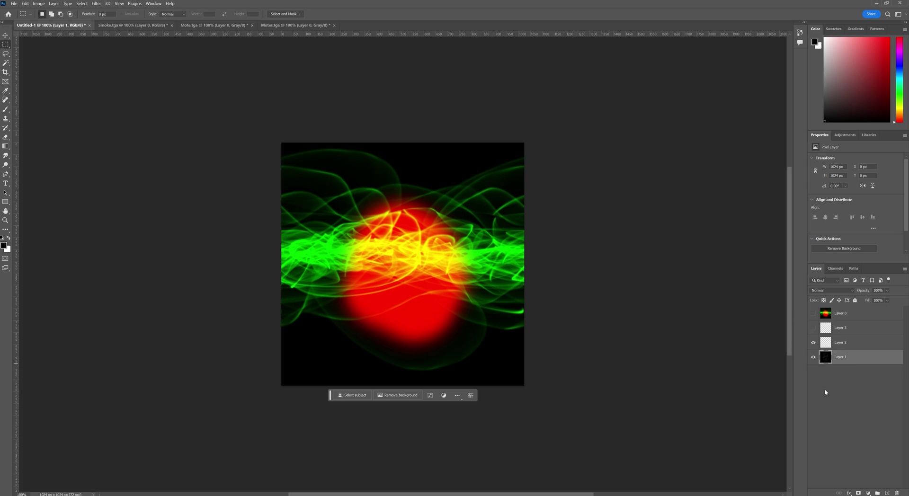
pyautogui.click(813, 342)
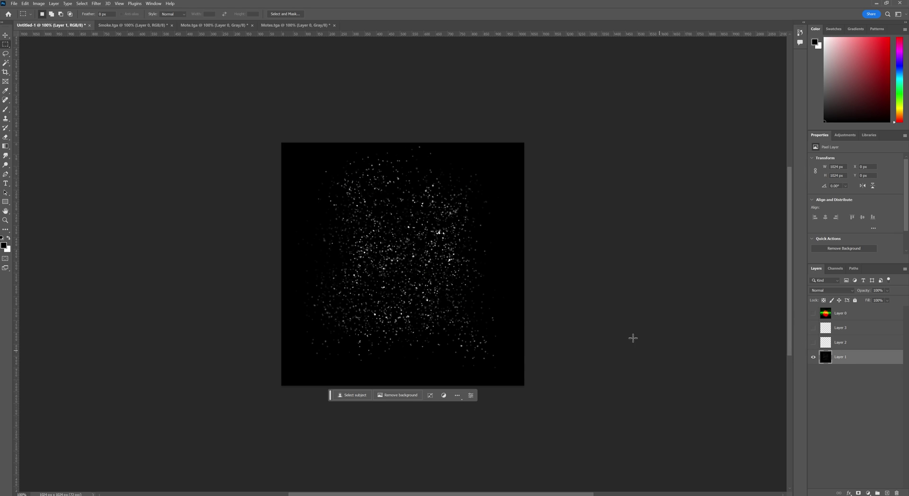
pyautogui.moveTo(228, 80); pyautogui.dragTo(545, 409)
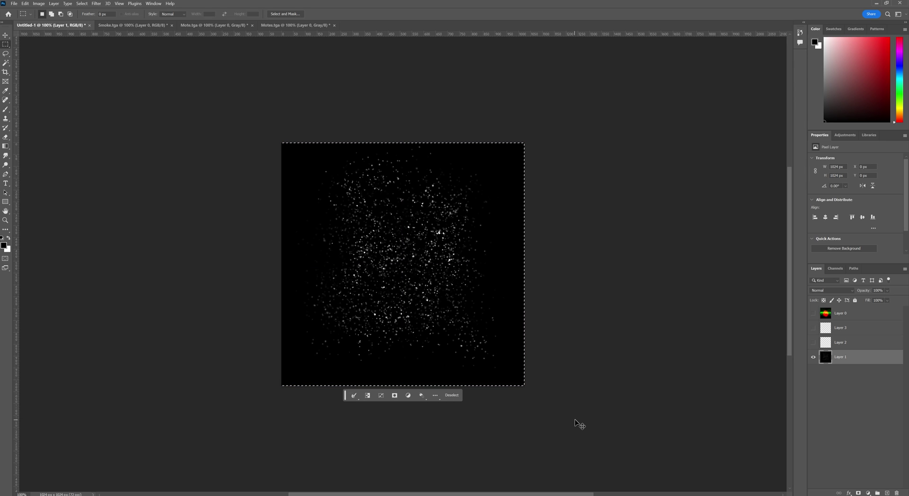
pyautogui.press('Delete')
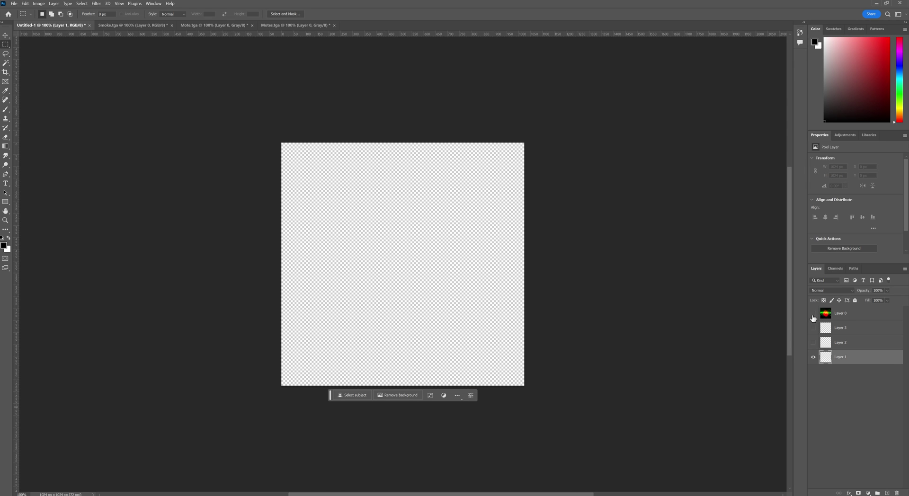
# - Show Layer 0, paste the motes into its blue channel, and display the RGB composite without a selection
pyautogui.click(814, 313)
pyautogui.click(847, 313)
pyautogui.click(836, 269)
pyautogui.click(837, 322)
pyautogui.hotkey('ctrl', 'v')
pyautogui.click(813, 282)
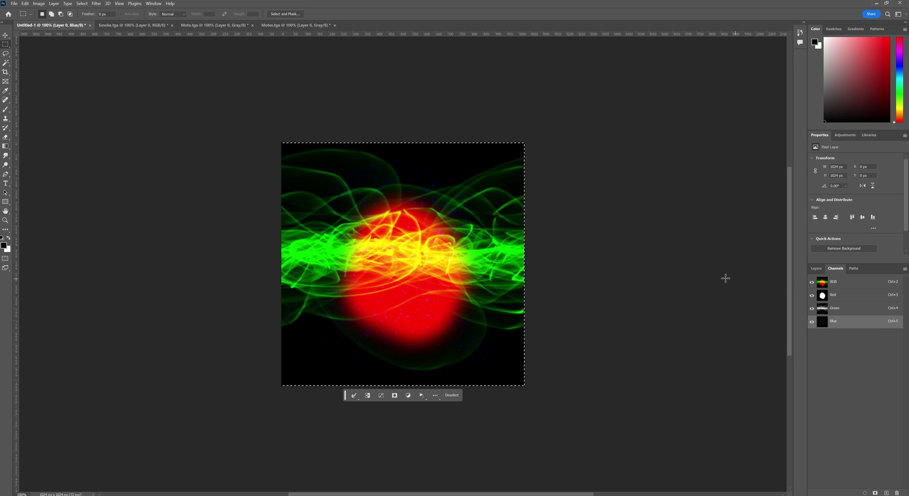
pyautogui.hotkey('ctrl', 'd')
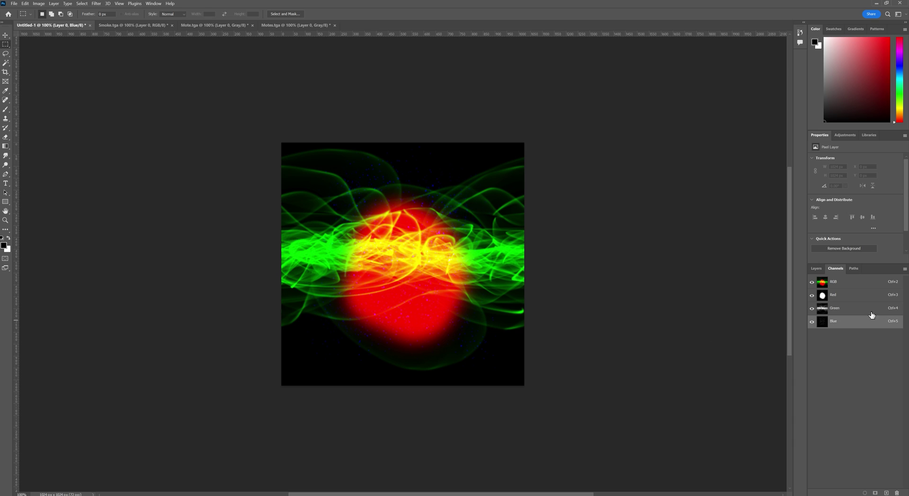